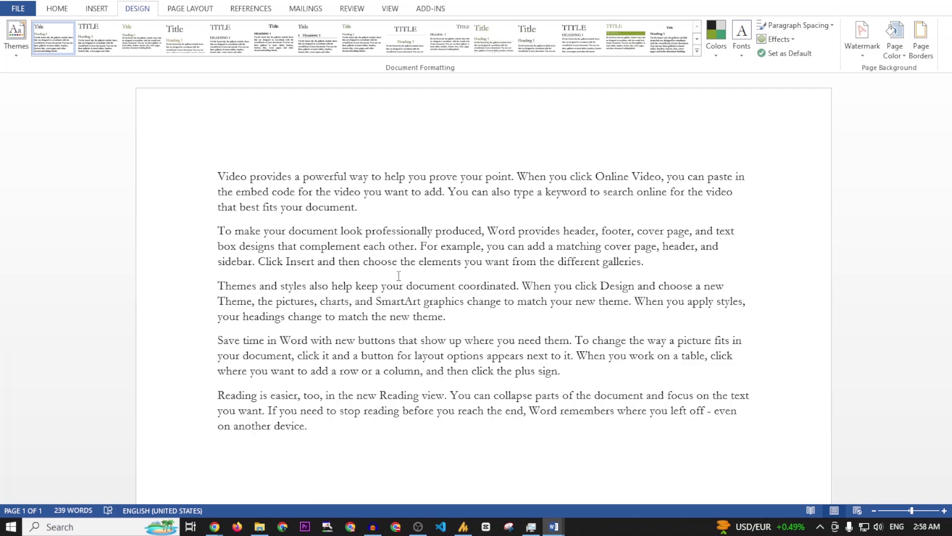
- Put the opening word "Video" on its own line and apply the Word 2003 style set to the document
click(697, 51)
click(578, 109)
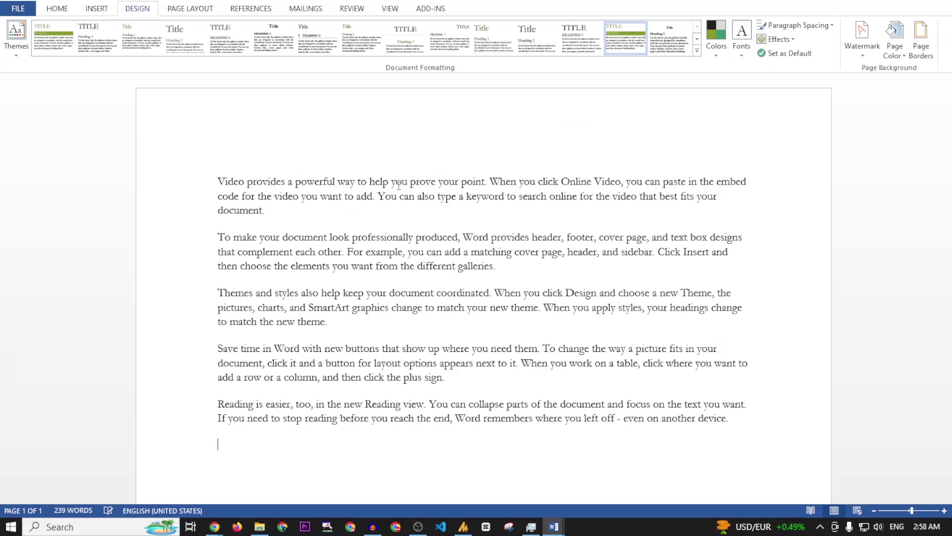
double_click(244, 184)
click(242, 181)
click(697, 50)
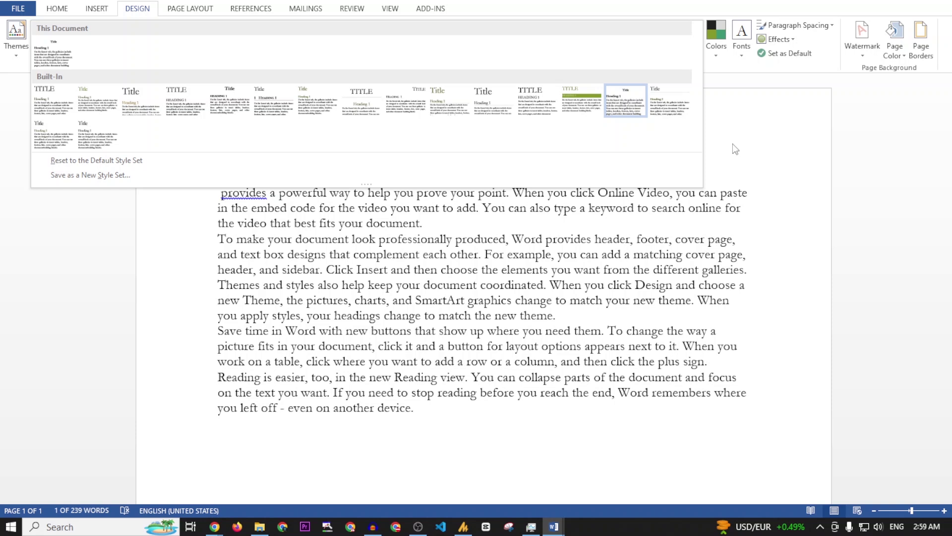
key(Escape)
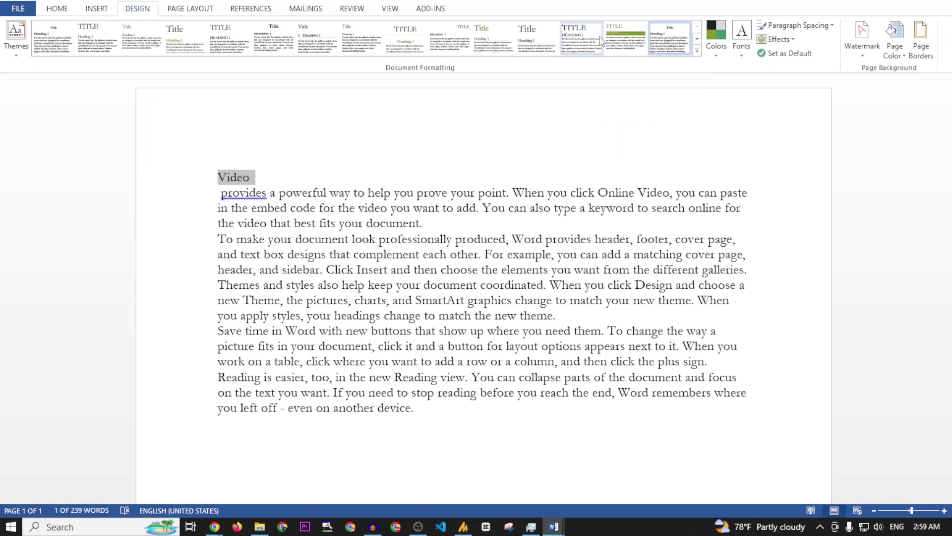
- Examine the available theme color sets, and in the "Microsoft Word Full Chorse" cover document also the theme font sets
click(719, 56)
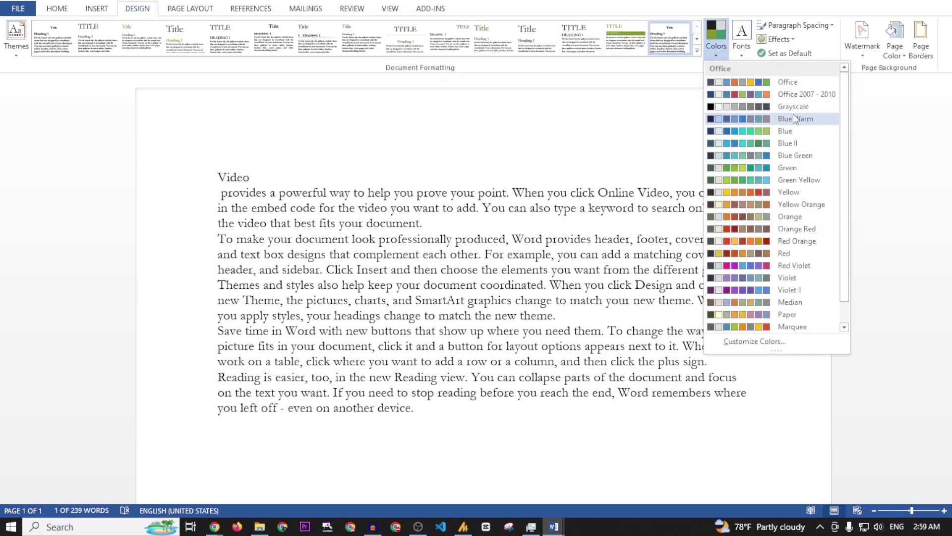
click(616, 135)
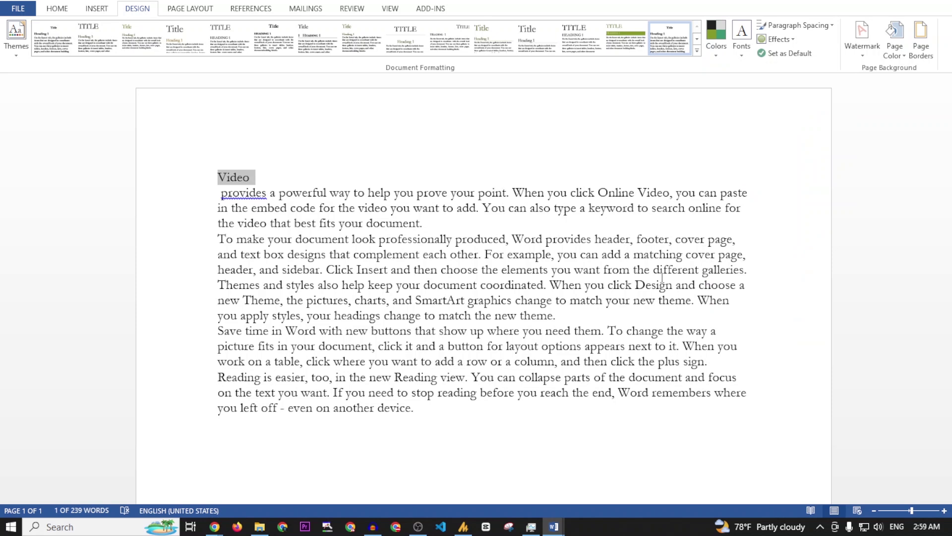
mouse_move(555, 526)
click(551, 477)
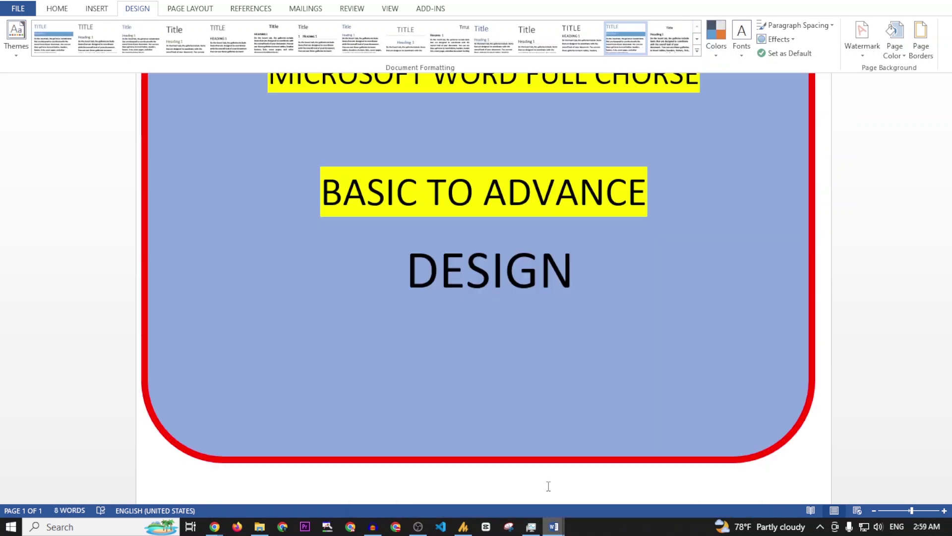
click(716, 37)
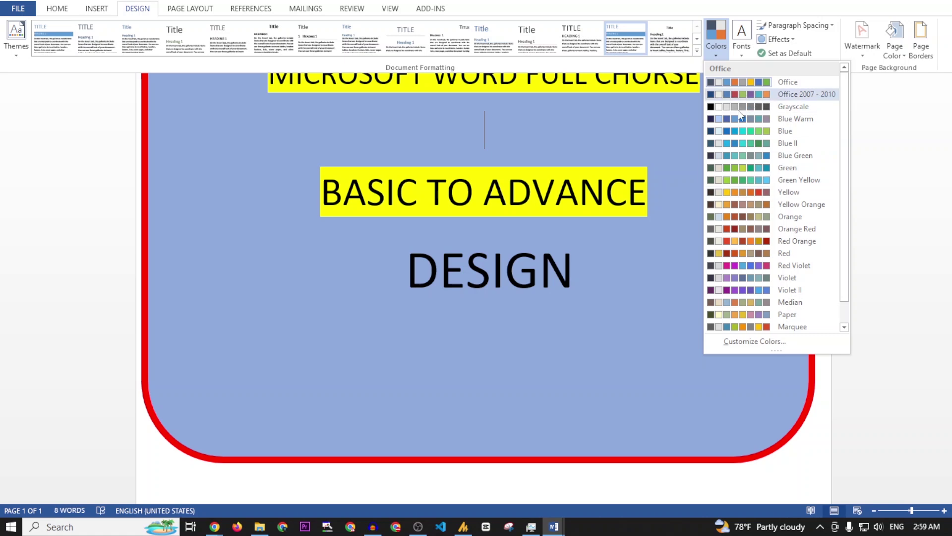
click(741, 49)
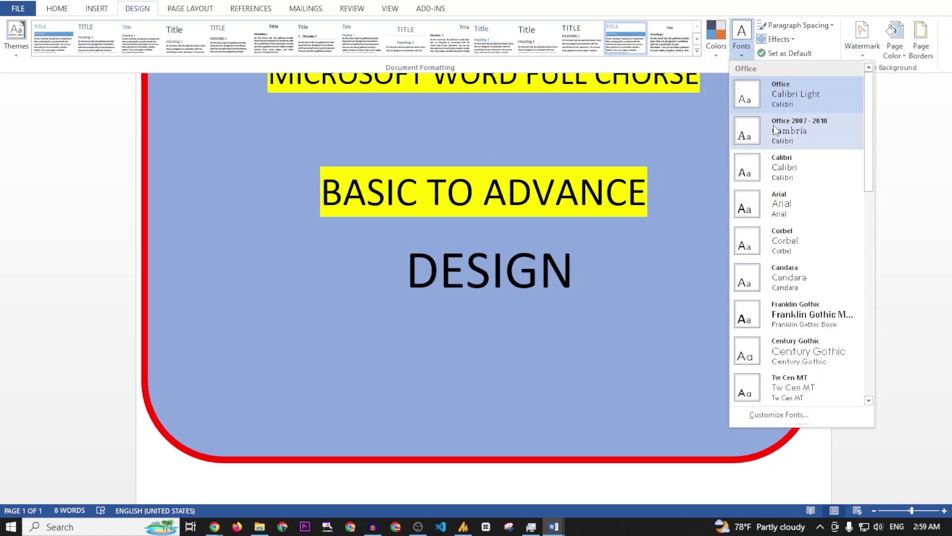
scroll(597, 257, up, 3)
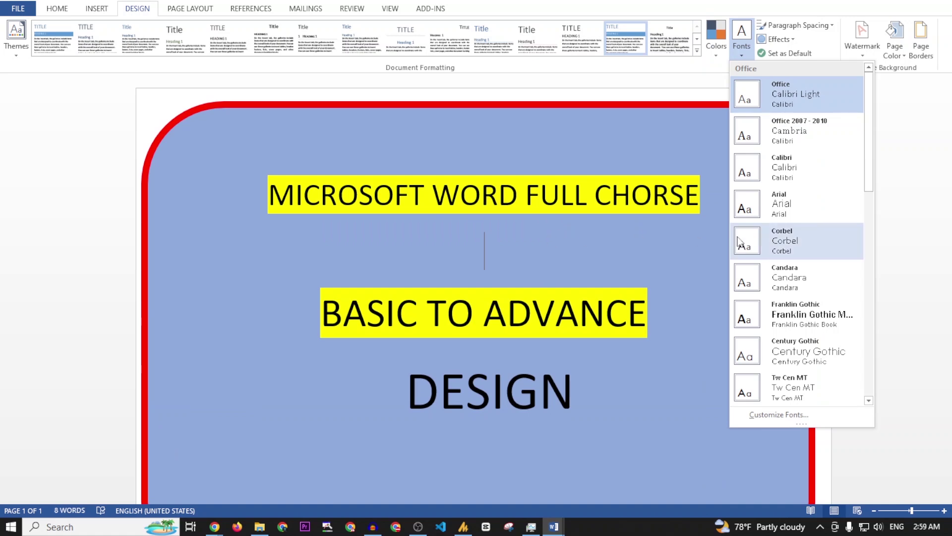
scroll(796, 341, down, 5)
scroll(796, 341, up, 5)
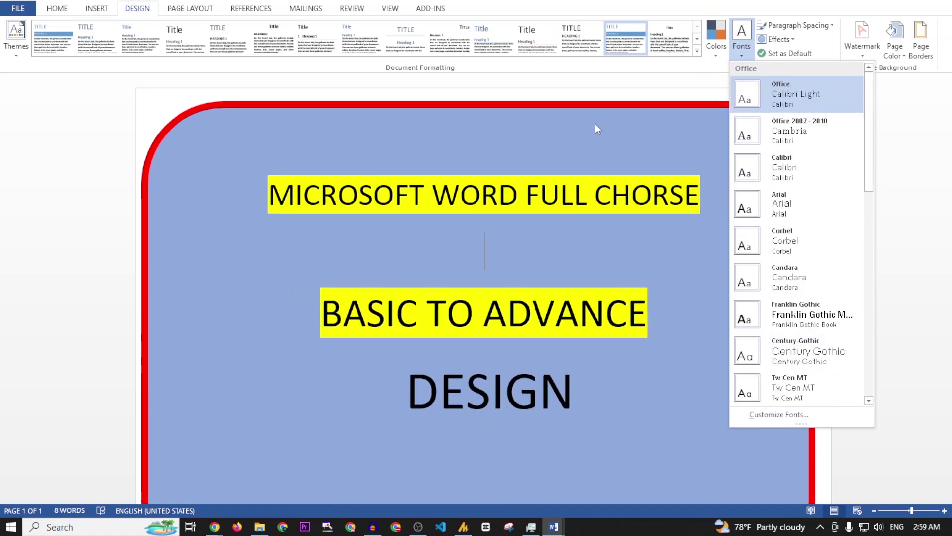
click(582, 108)
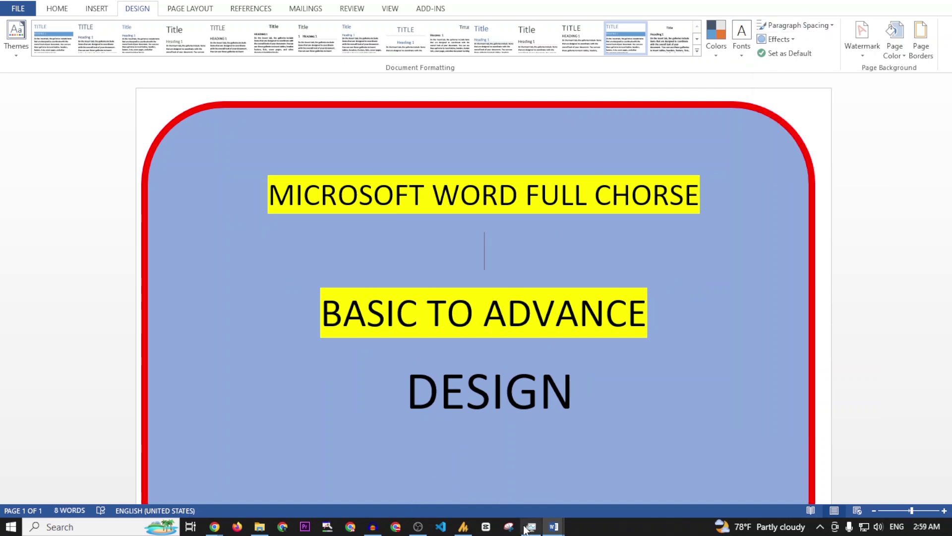
- Switch back to the text document and give it the Arial Black-Arial theme fonts and the Office 2007 - 2010 theme effects
mouse_move(554, 526)
click(633, 481)
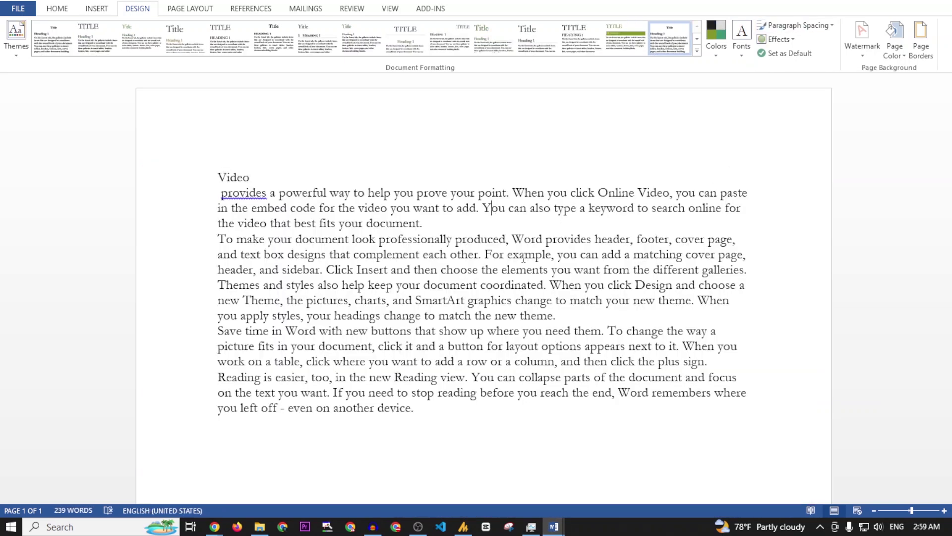
drag(729, 388, 163, 115)
click(742, 37)
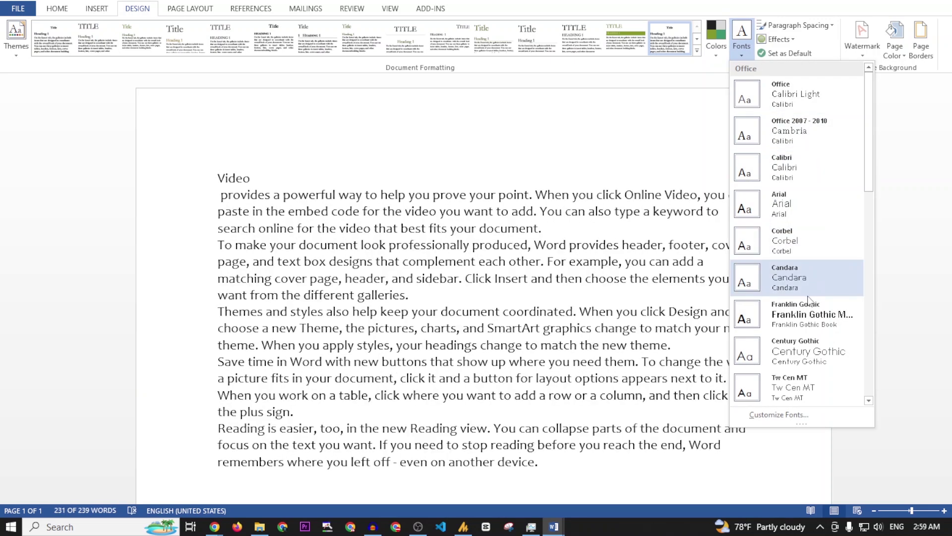
scroll(807, 318, down, 5)
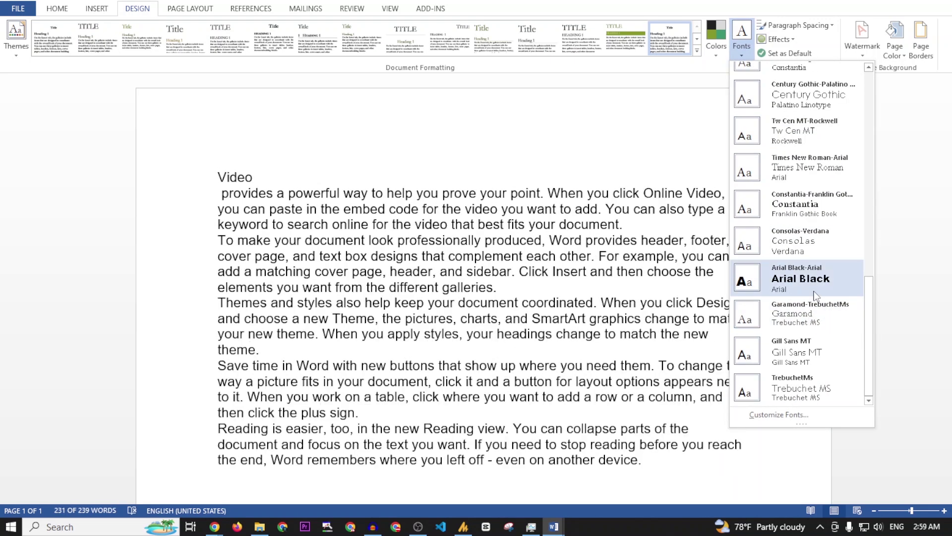
click(816, 293)
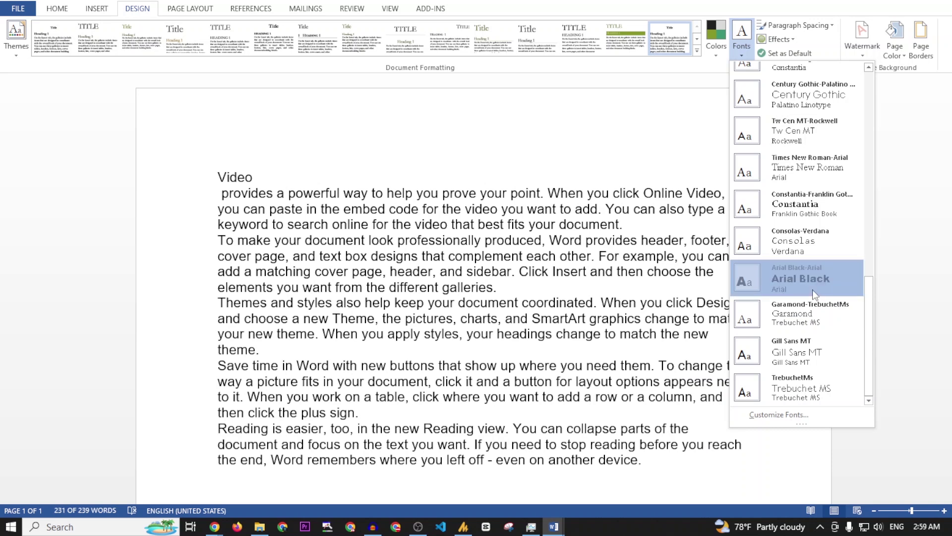
click(329, 149)
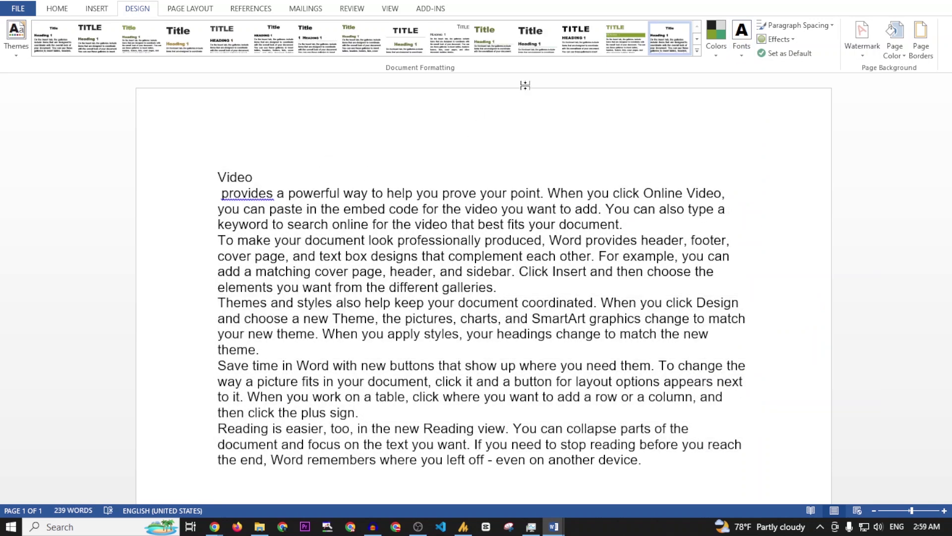
click(776, 39)
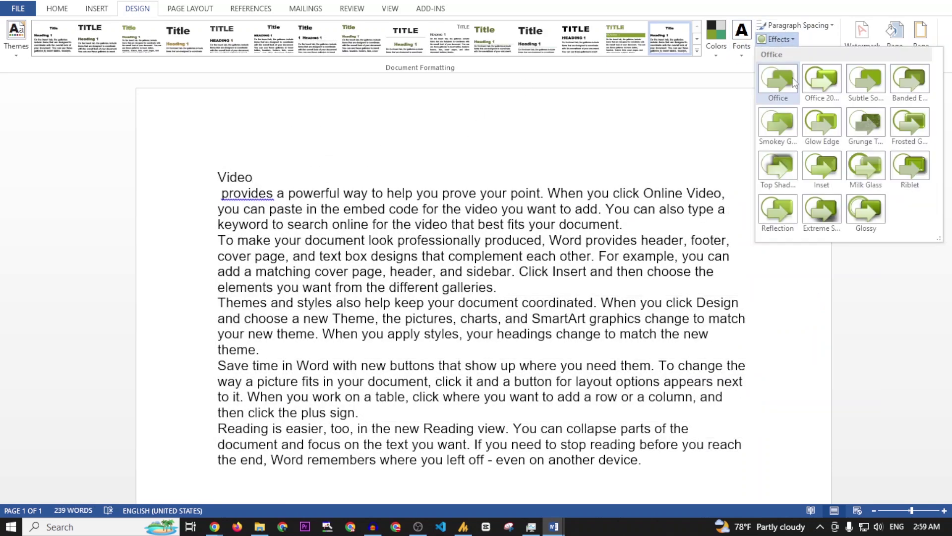
click(822, 86)
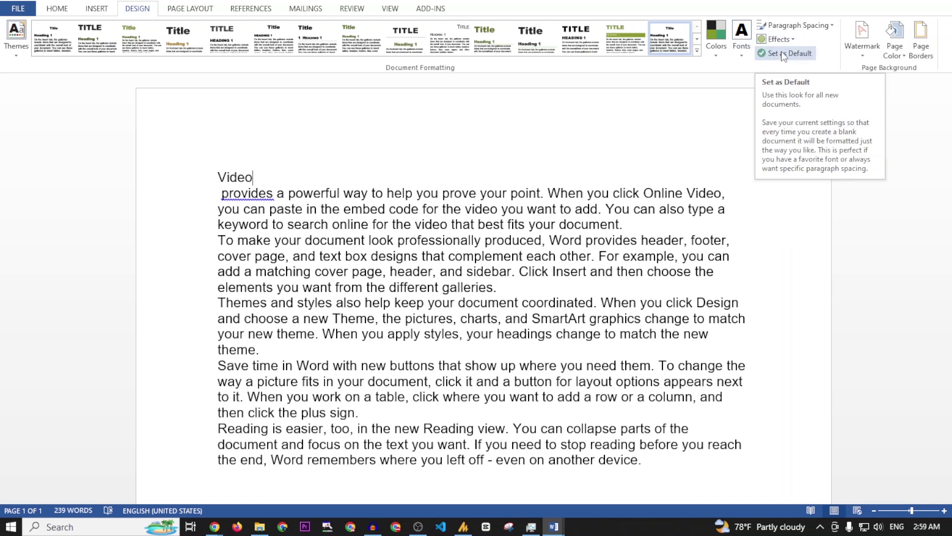
- Inspect the default font and paragraph settings offered for custom paragraph spacing
click(798, 25)
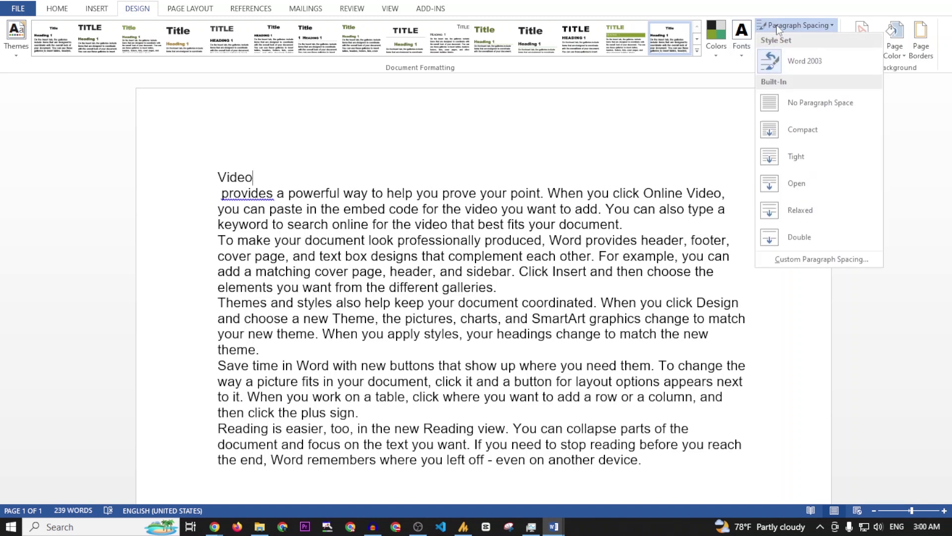
click(789, 264)
drag(506, 99, 645, 97)
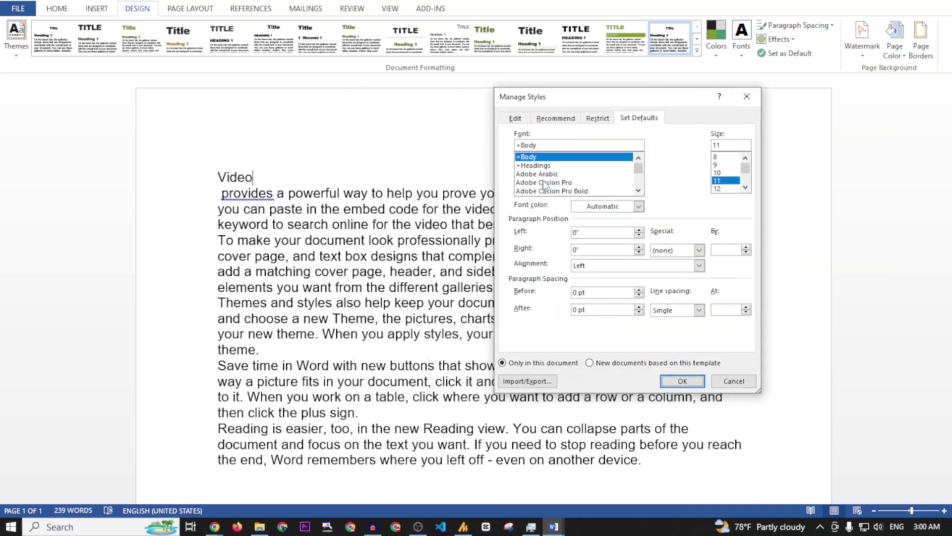
scroll(560, 194, down, 3)
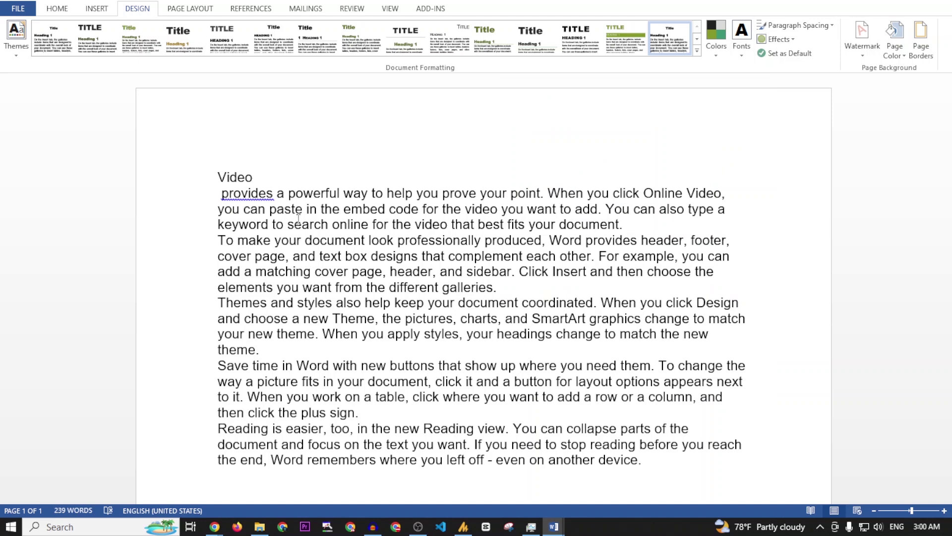
- Select the text from "Video" through the first paragraph and apply the No Paragraph Space paragraph spacing
drag(636, 225, 218, 177)
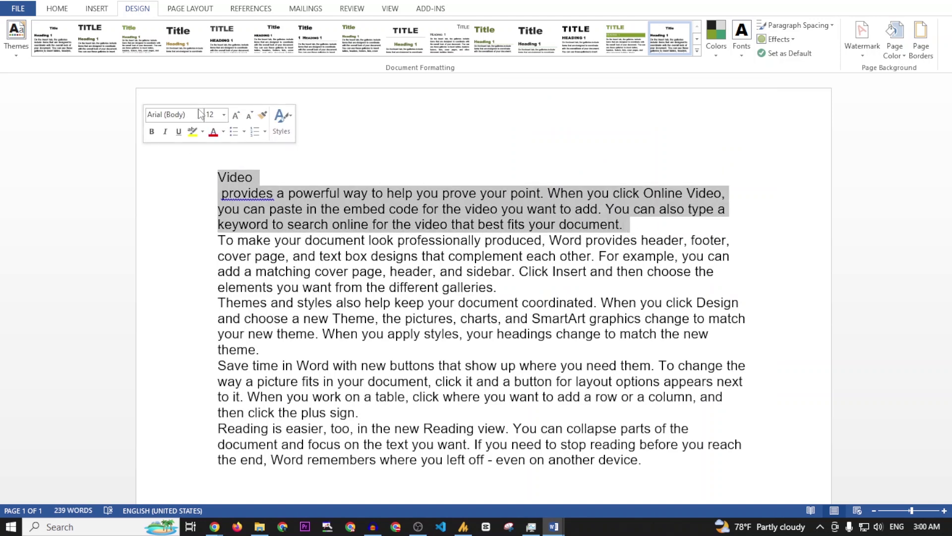
click(69, 10)
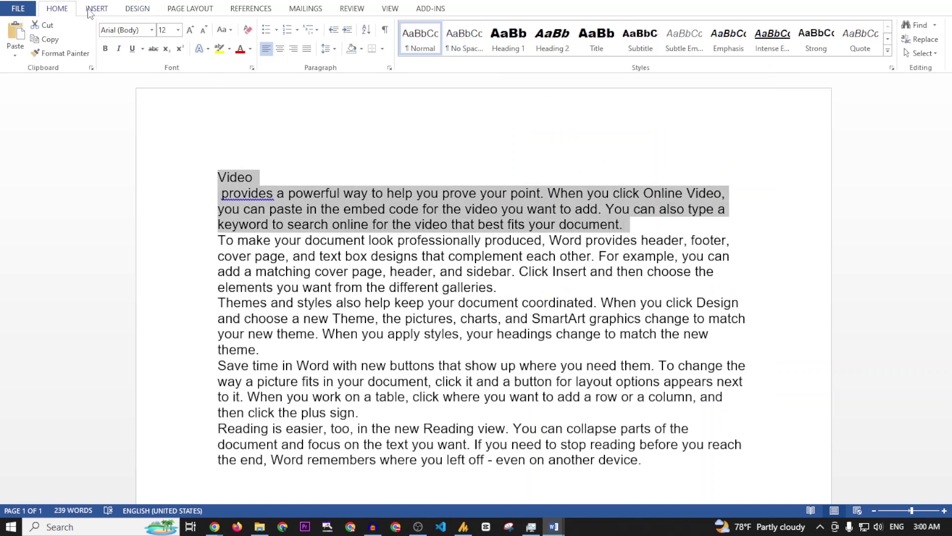
click(331, 49)
click(604, 130)
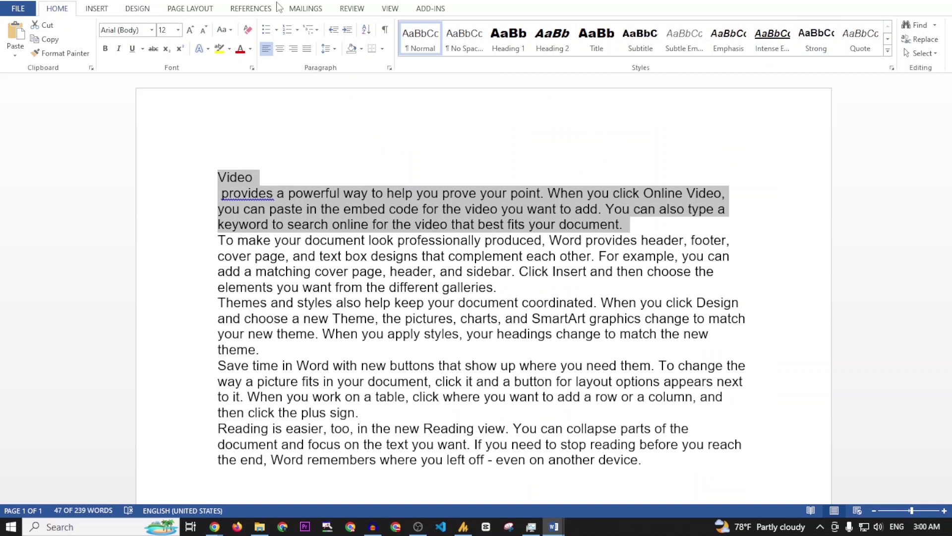
click(134, 10)
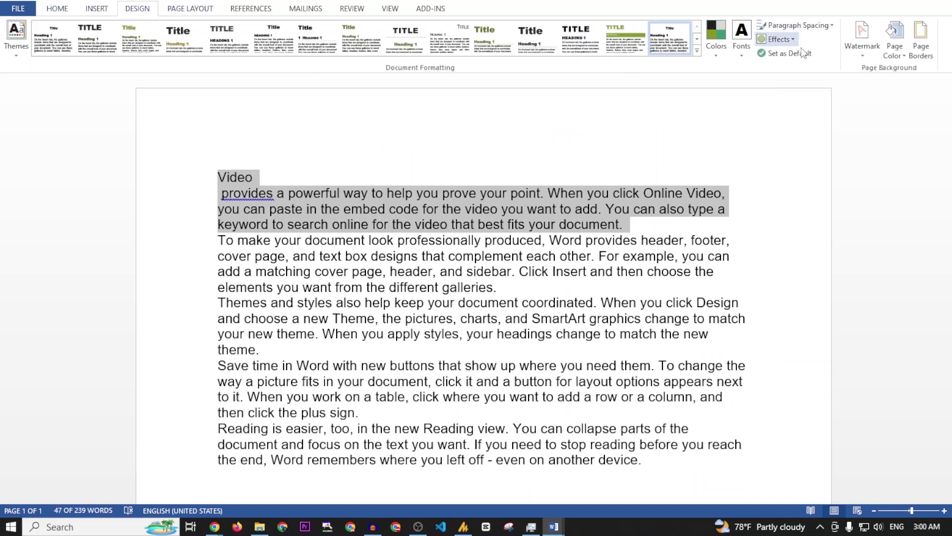
click(796, 24)
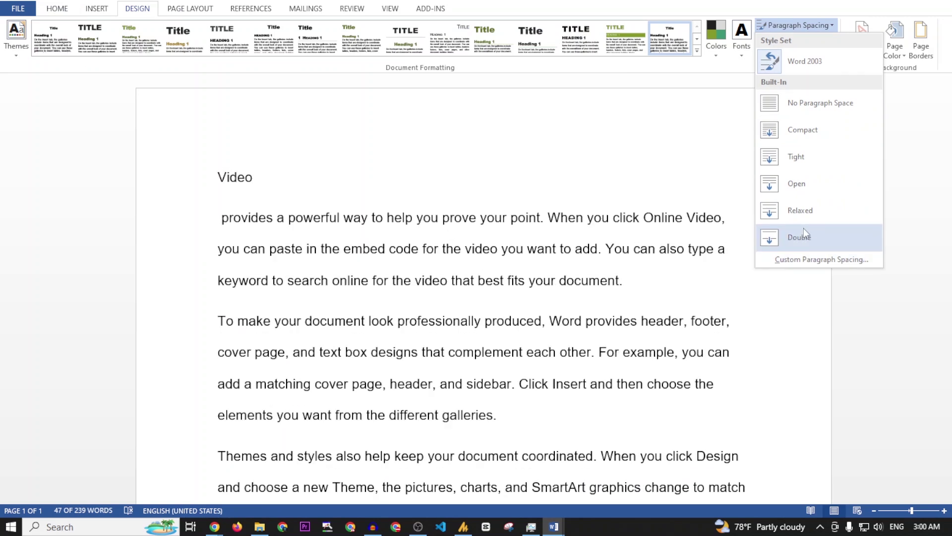
click(820, 103)
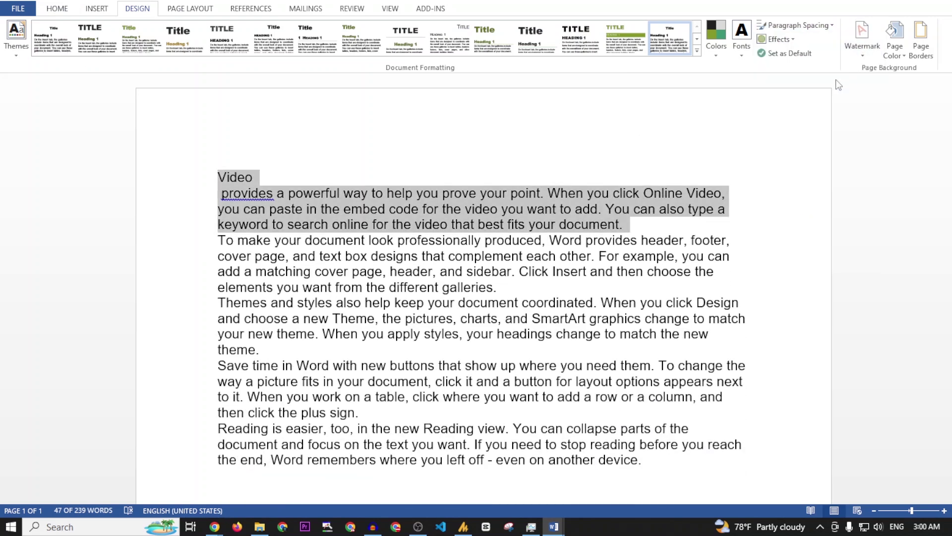
scroll(477, 228, down, 1)
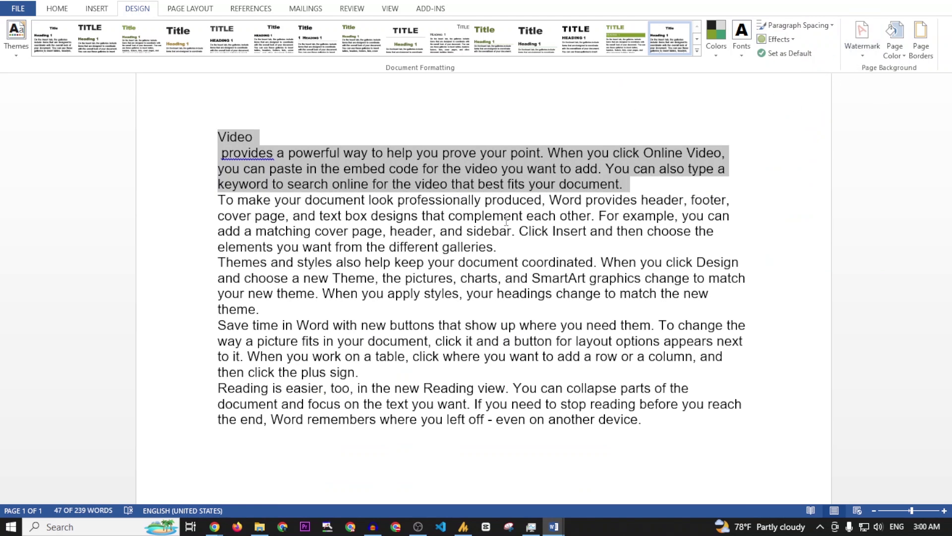
scroll(420, 320, down, 6)
scroll(425, 323, up, 7)
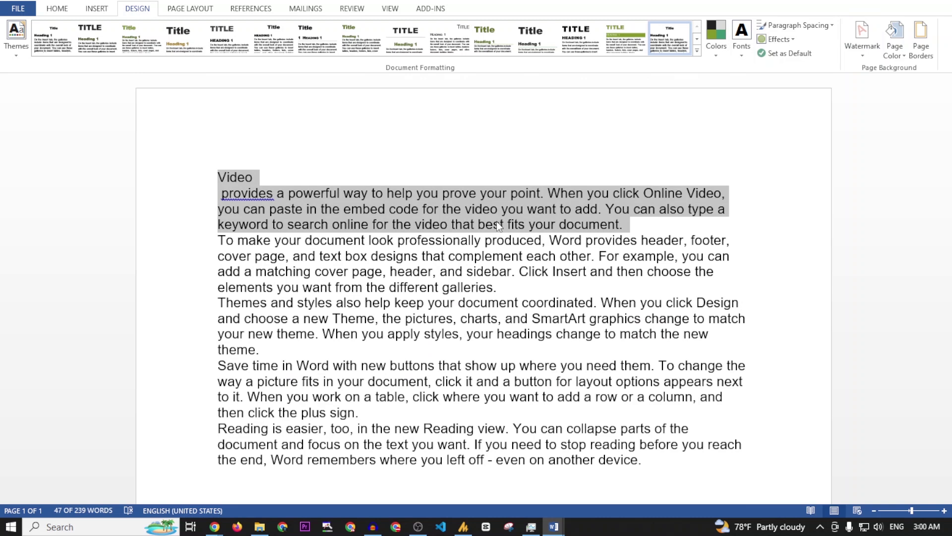
- Set up a custom text watermark for the document with the text "THE TECH VAI"
click(866, 56)
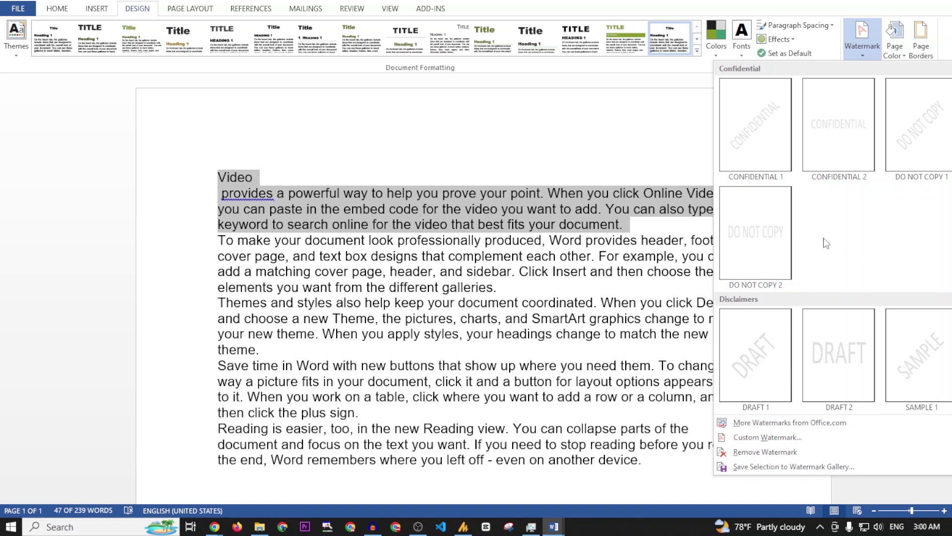
scroll(826, 243, down, 5)
click(777, 435)
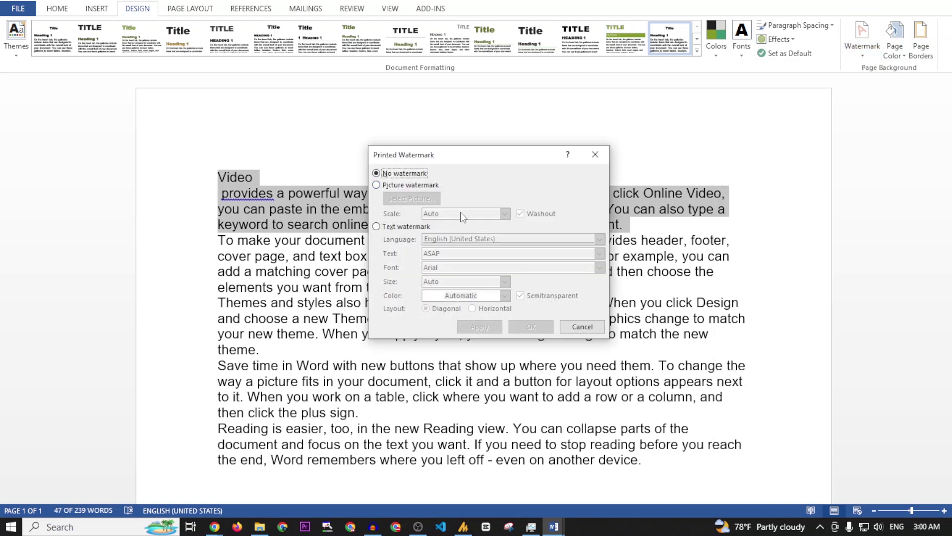
click(377, 227)
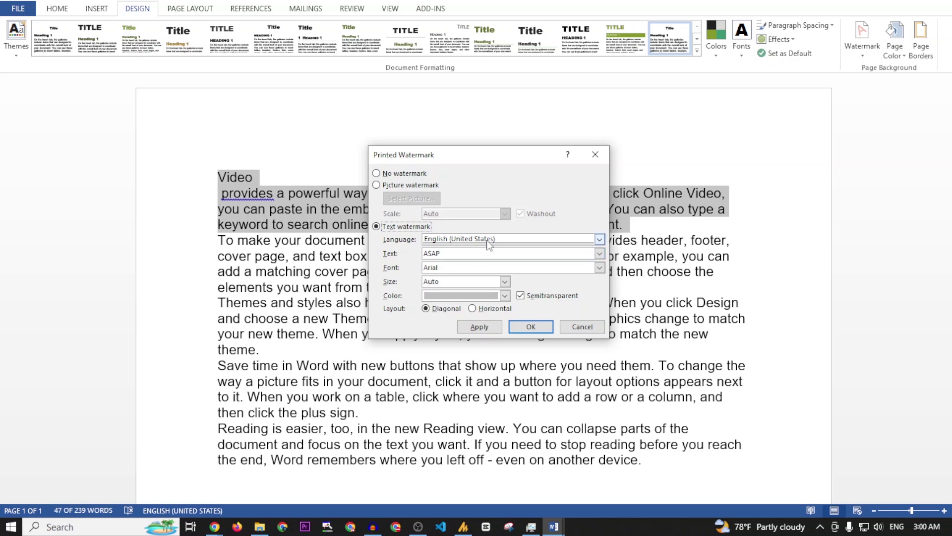
click(437, 254)
text(tHE TECH VAI)
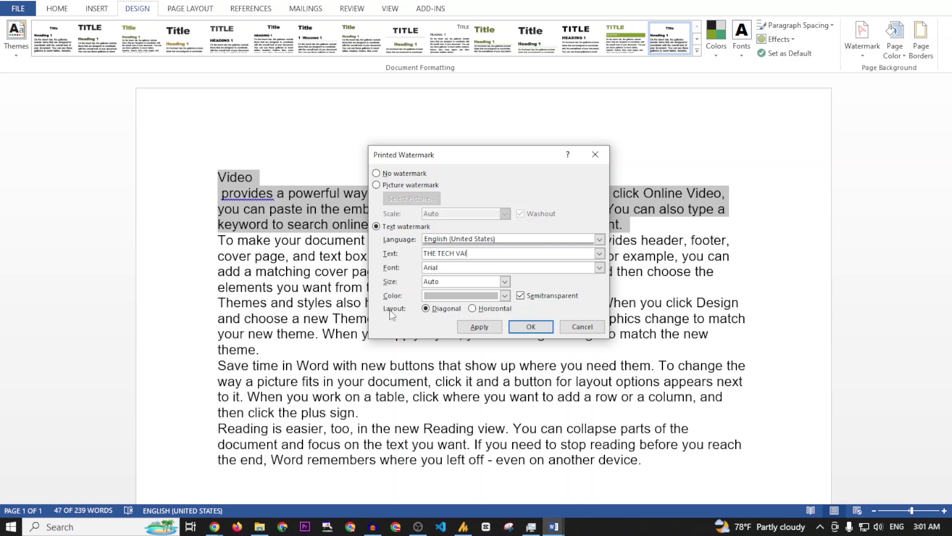
- Set the "THE TECH VAI" watermark to Arial Black in standard red with a semitransparent diagonal layout, and apply it
click(600, 267)
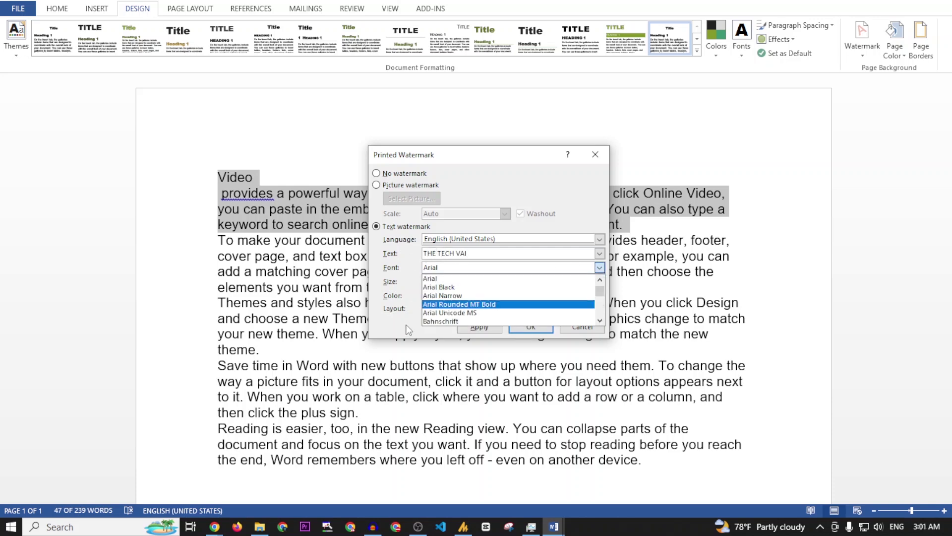
scroll(455, 305, down, 2)
scroll(453, 305, up, 3)
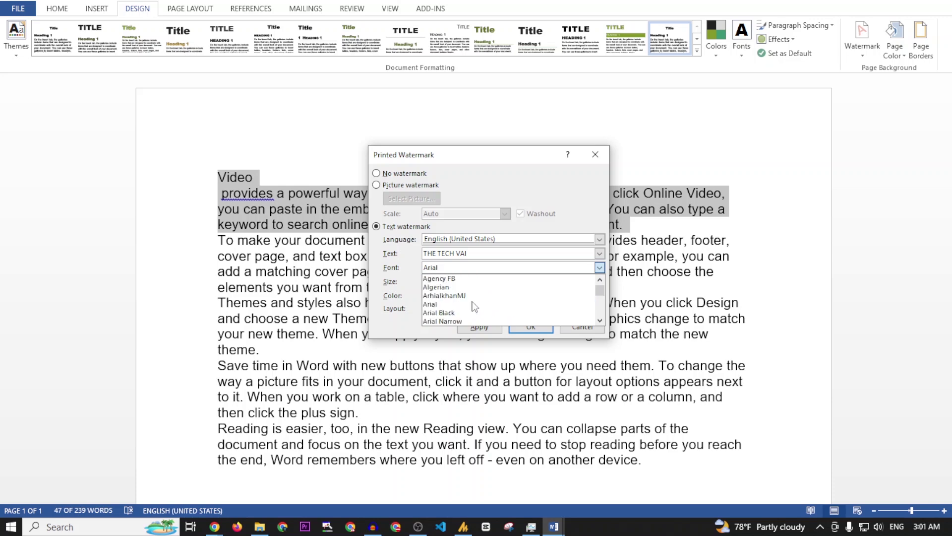
scroll(449, 305, down, 2)
scroll(449, 303, up, 2)
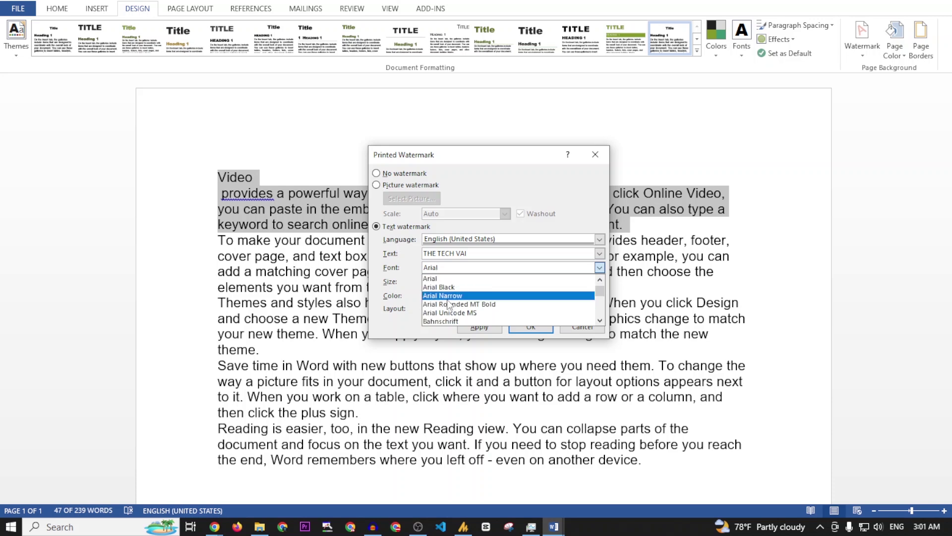
click(448, 296)
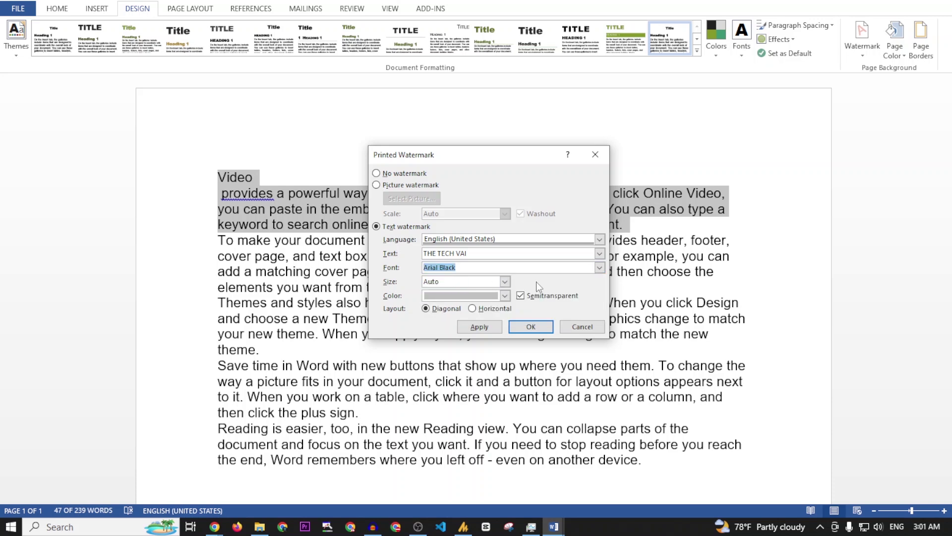
click(506, 296)
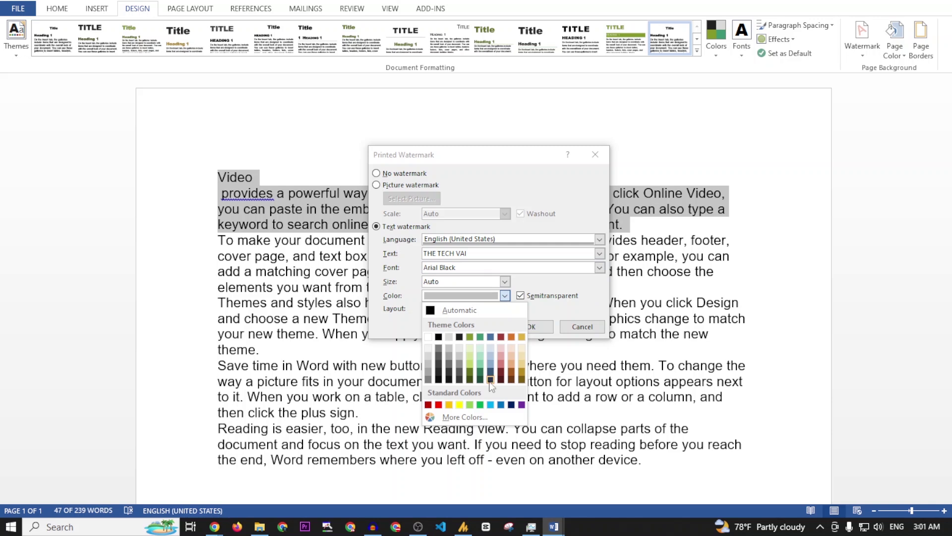
click(438, 405)
click(533, 326)
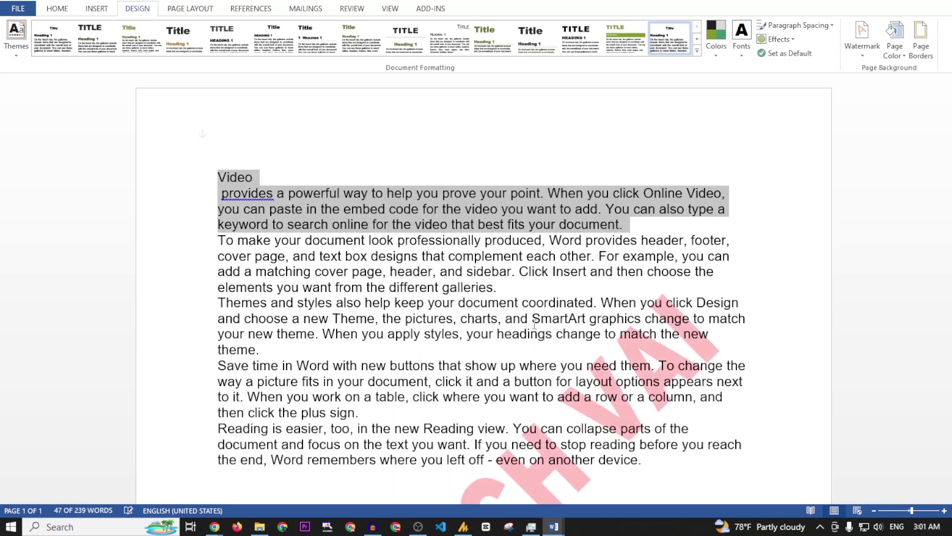
- Add two blank pages after the text using page breaks, and check the text watermark on each page
scroll(528, 318, down, 5)
scroll(527, 318, up, 1)
scroll(522, 285, down, 4)
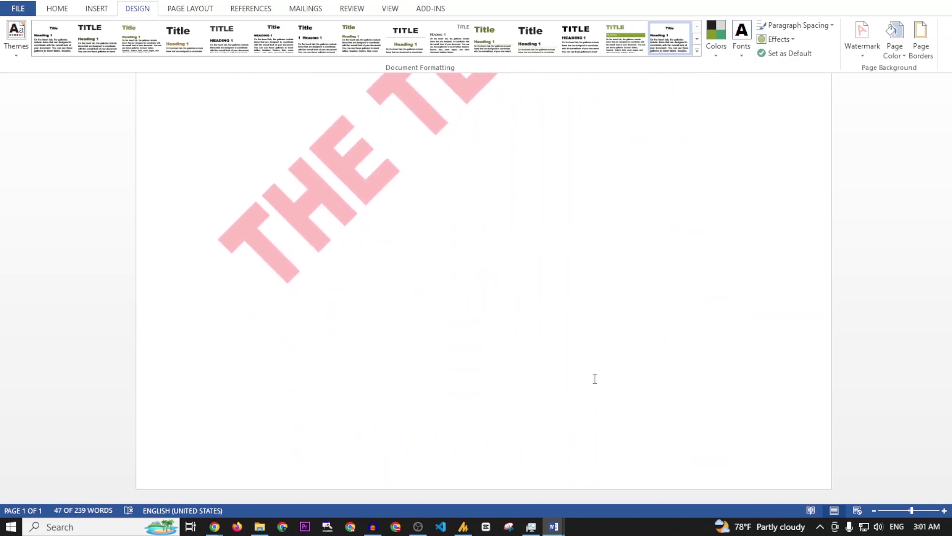
scroll(595, 379, up, 1)
key(ctrl+Return)
scroll(602, 358, down, 4)
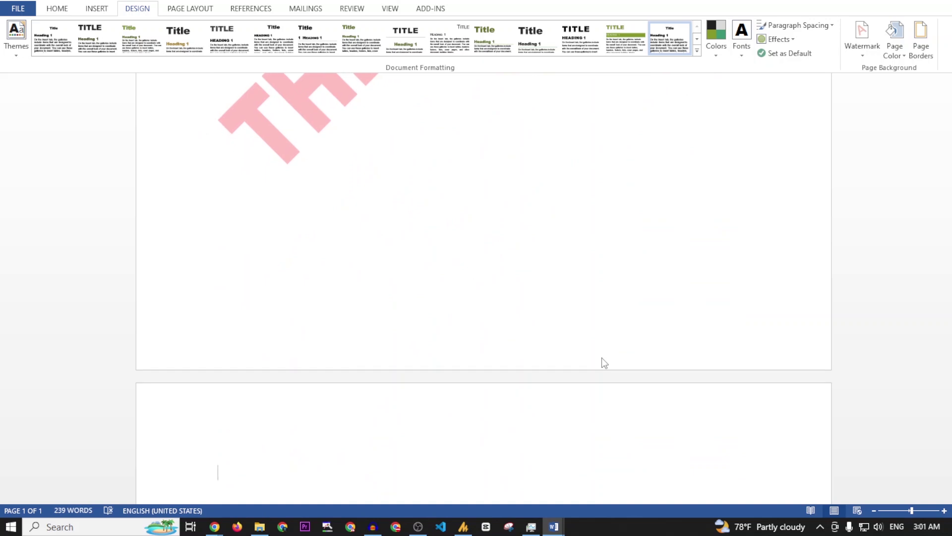
scroll(571, 377, down, 4)
scroll(571, 298, down, 3)
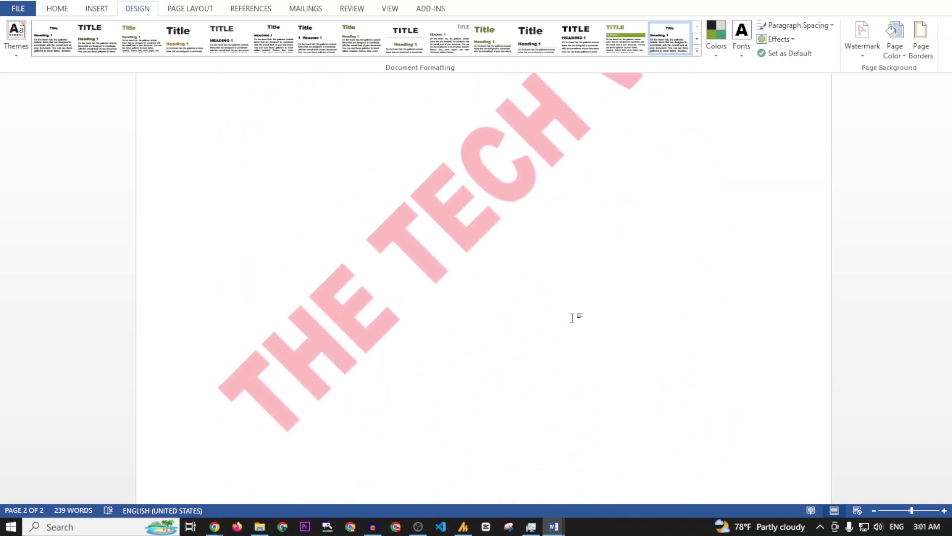
scroll(573, 317, down, 10)
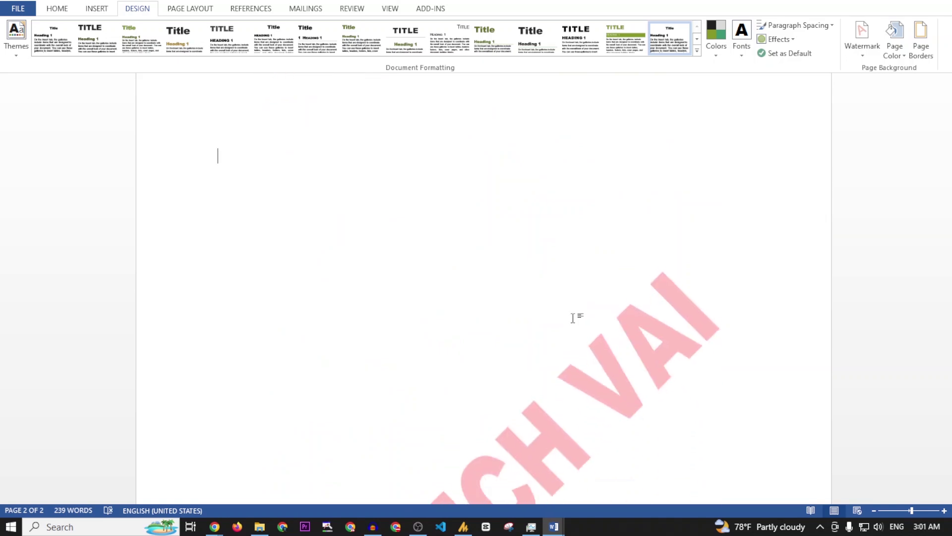
scroll(573, 319, up, 15)
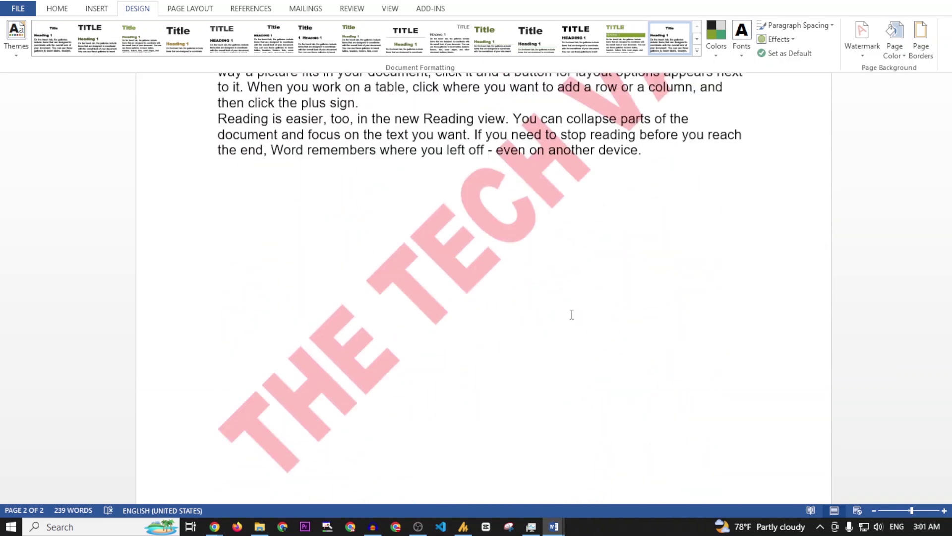
- Replace the text watermark with a washed-out, Auto-scaled mango picture found through a Bing image search for "MANGO"
click(863, 37)
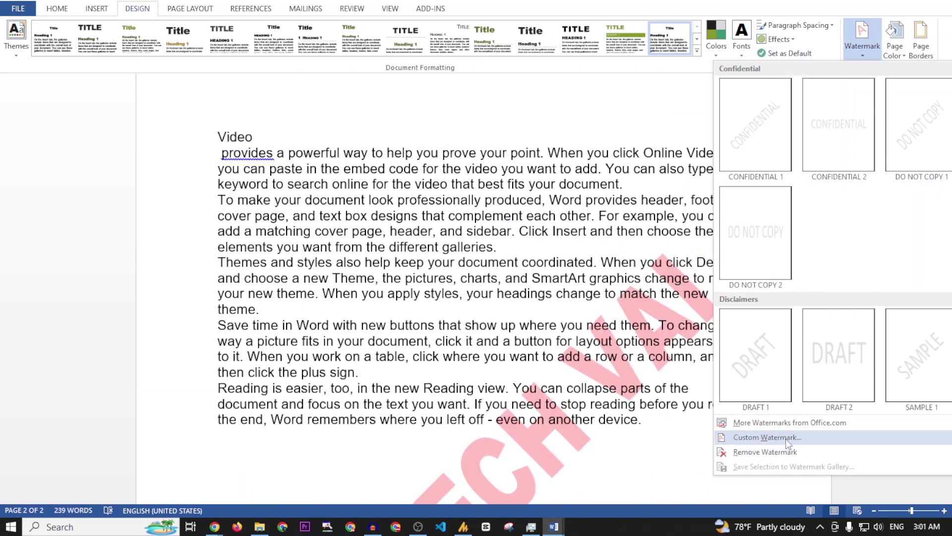
click(784, 438)
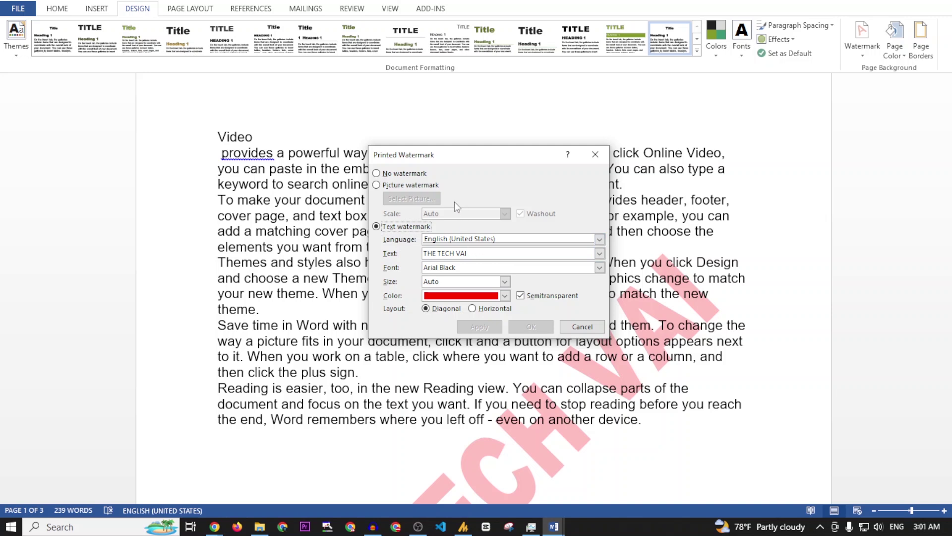
click(380, 186)
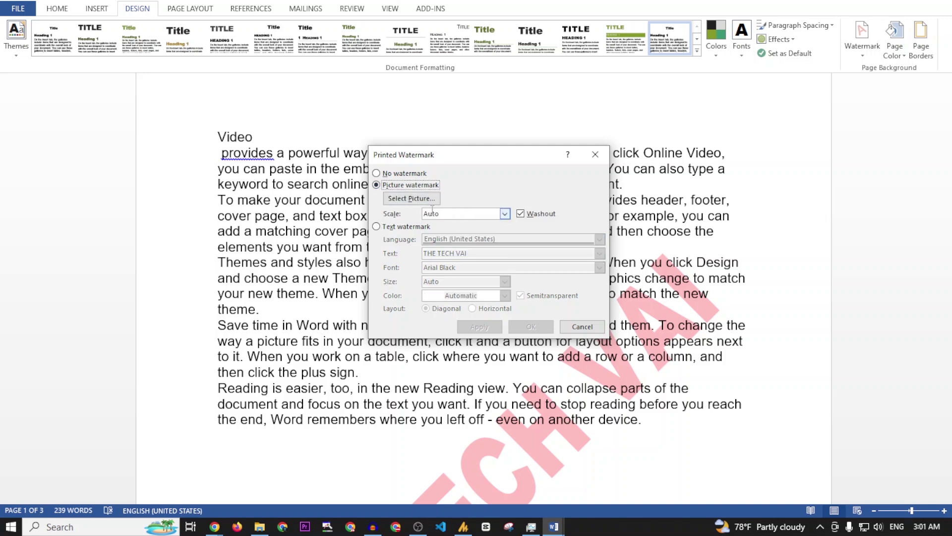
click(387, 197)
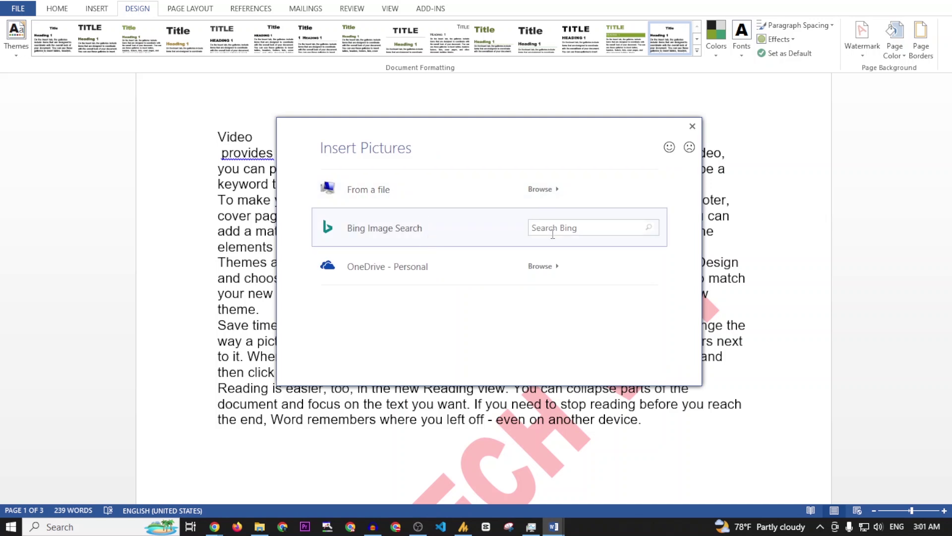
click(606, 229)
text(MANGO)
click(650, 228)
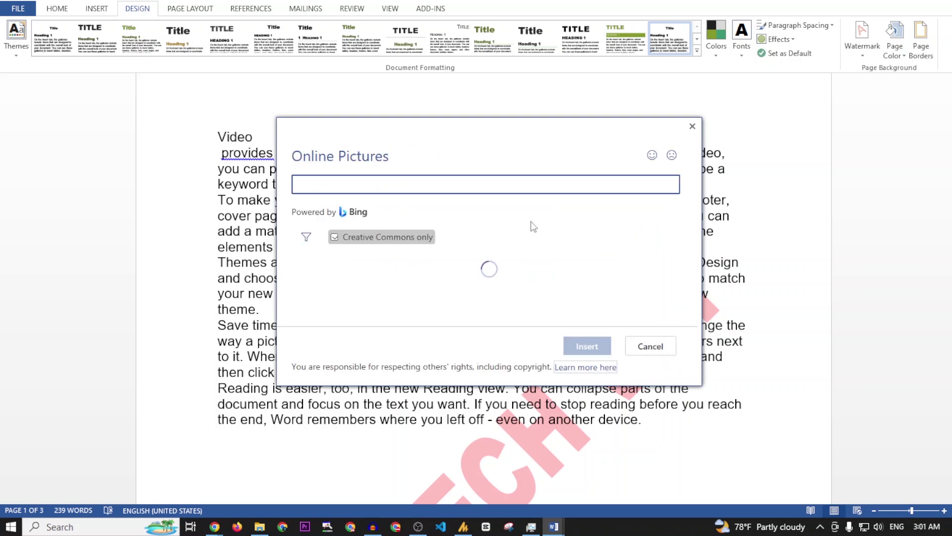
click(641, 292)
click(598, 346)
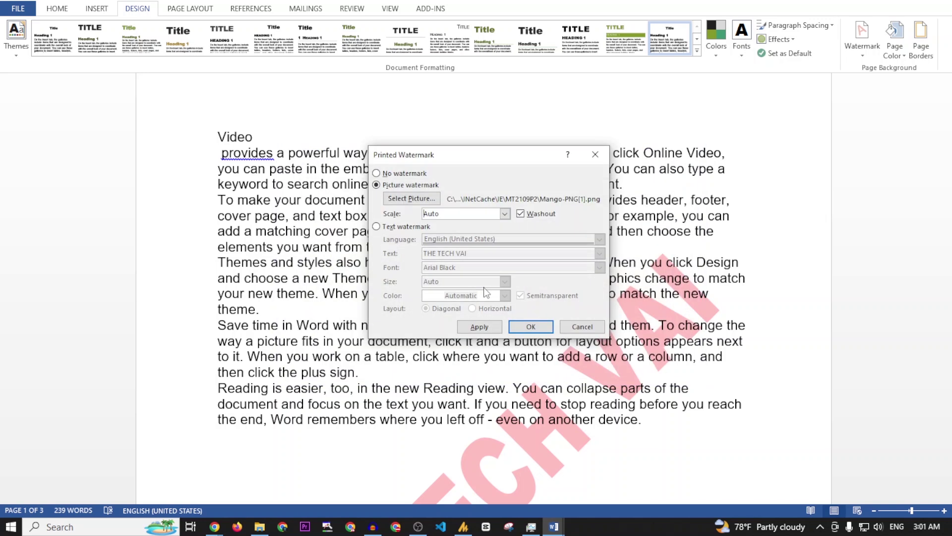
click(532, 442)
- Examine how the mango picture watermark looks across all pages of the document
scroll(537, 325, down, 10)
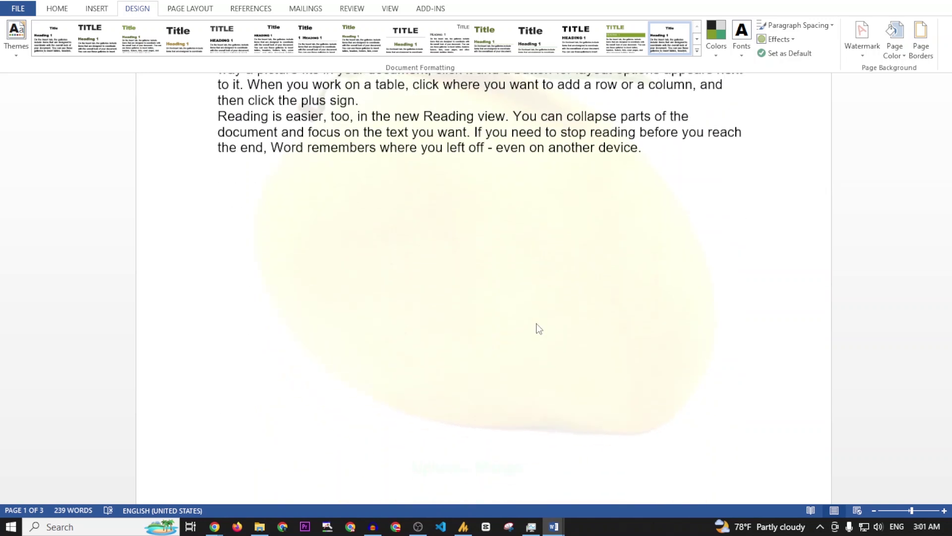
scroll(570, 282, down, 10)
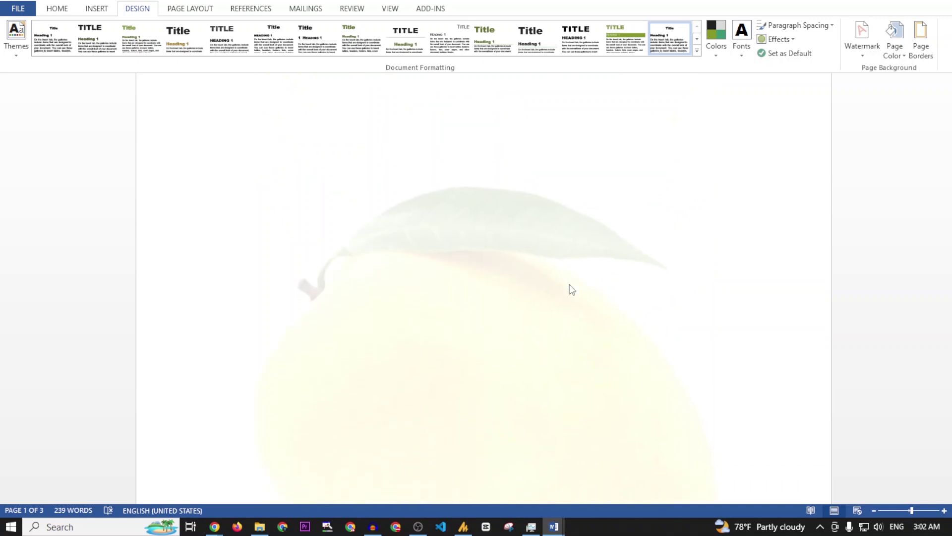
scroll(512, 320, down, 10)
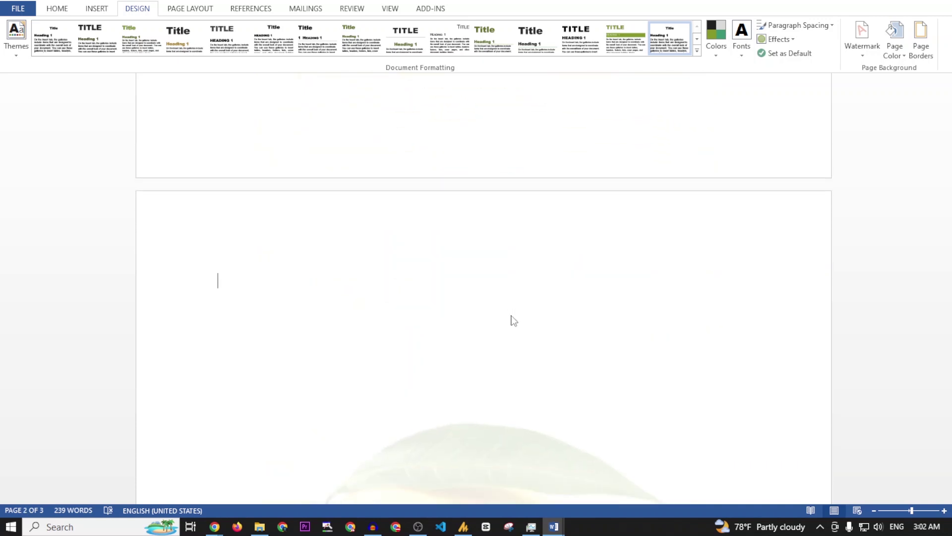
scroll(546, 315, up, 5)
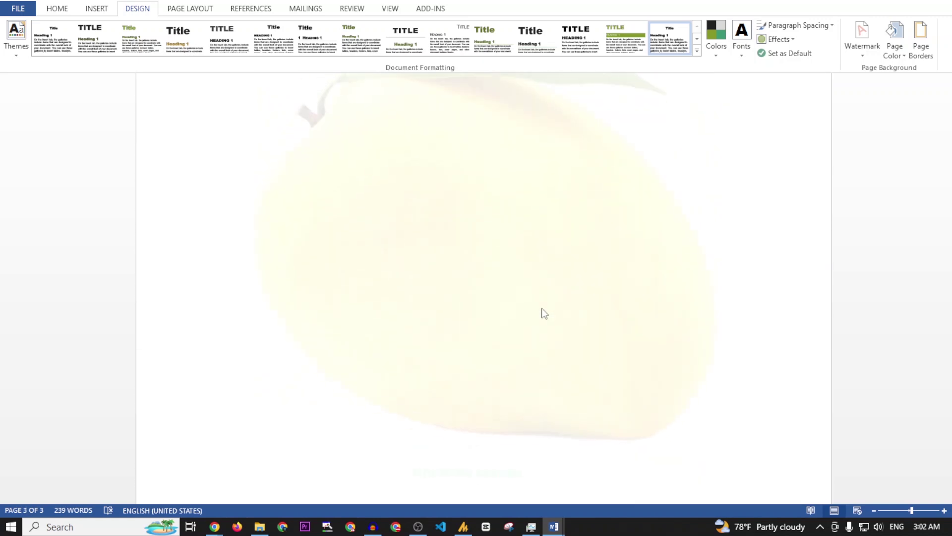
scroll(544, 312, up, 15)
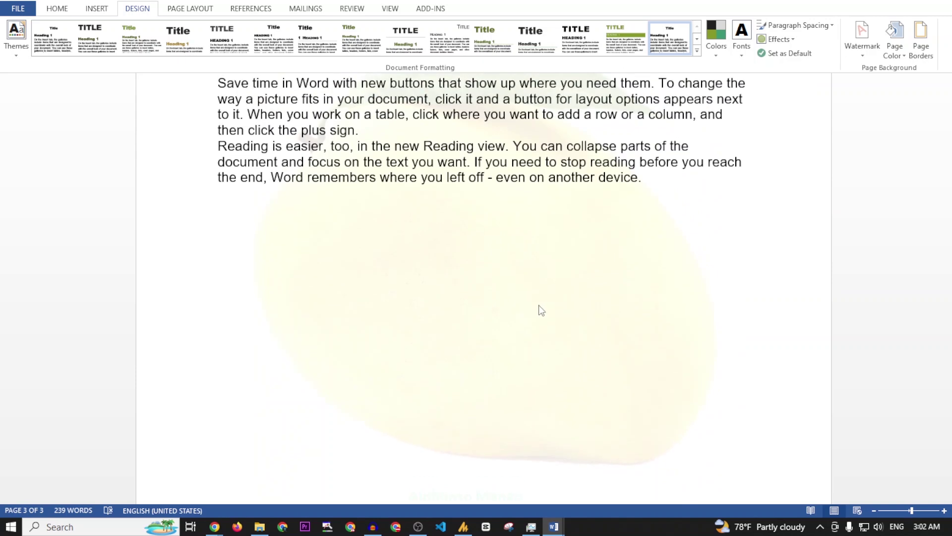
scroll(542, 311, down, 1)
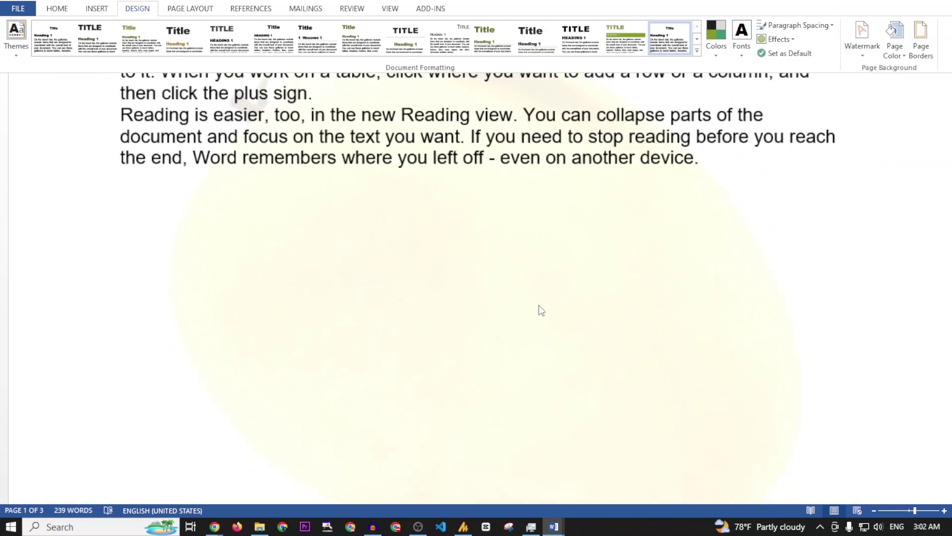
scroll(542, 310, down, 5)
scroll(541, 311, down, 2)
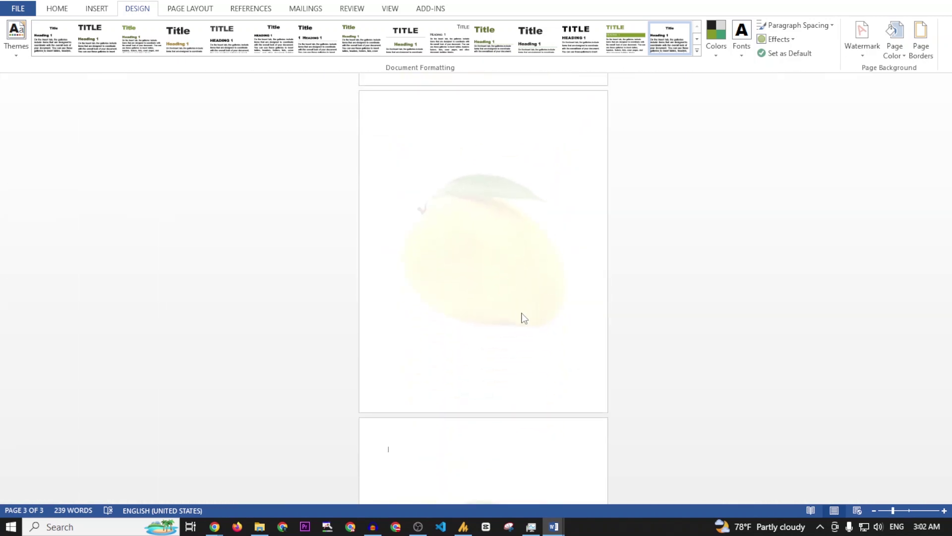
scroll(523, 319, up, 8)
- Inspect the scale options for the existing picture watermark, keeping it at Auto
click(863, 40)
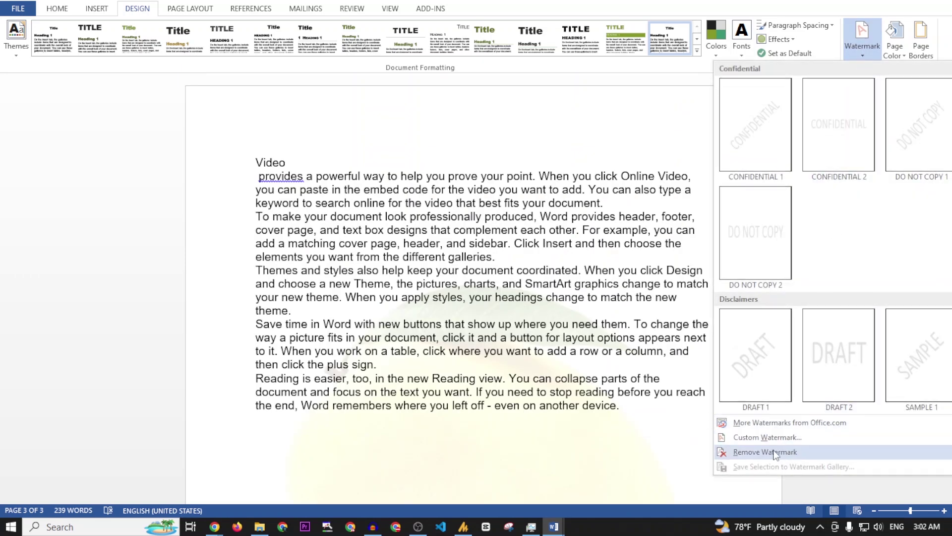
click(768, 438)
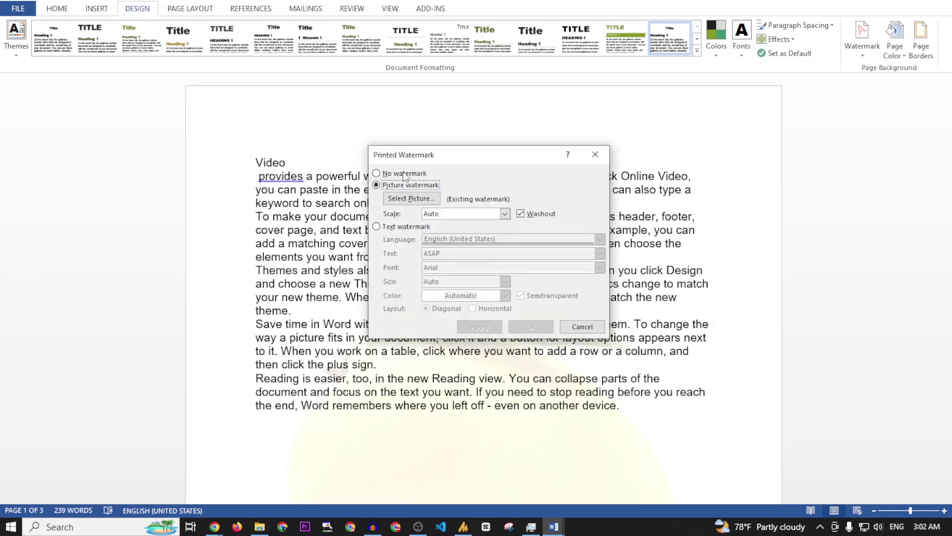
click(504, 213)
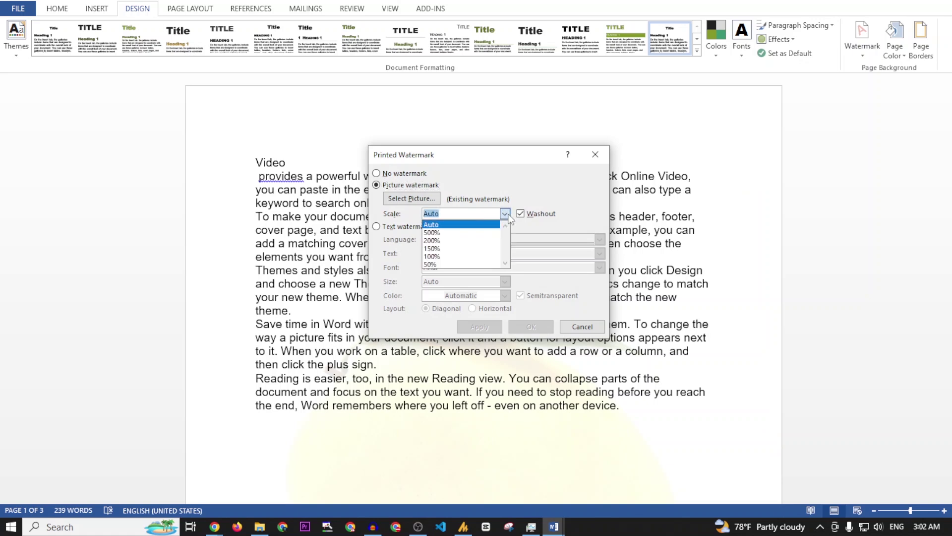
click(503, 214)
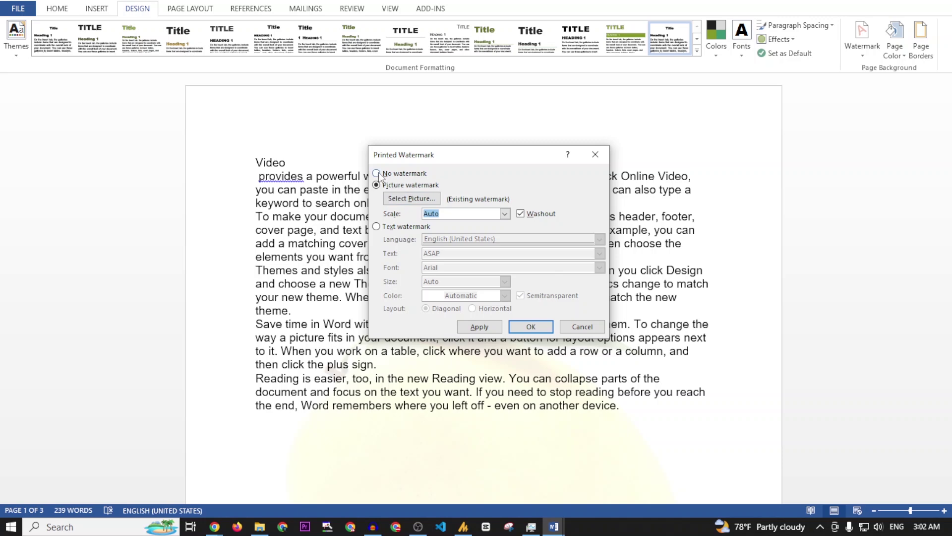
click(531, 326)
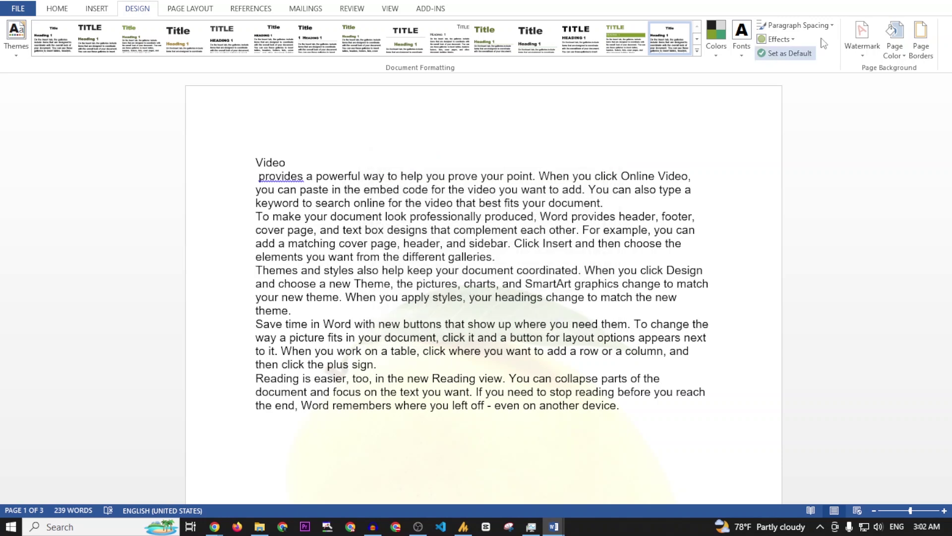
- Remove the mango picture watermark from the document, and restore it
click(862, 38)
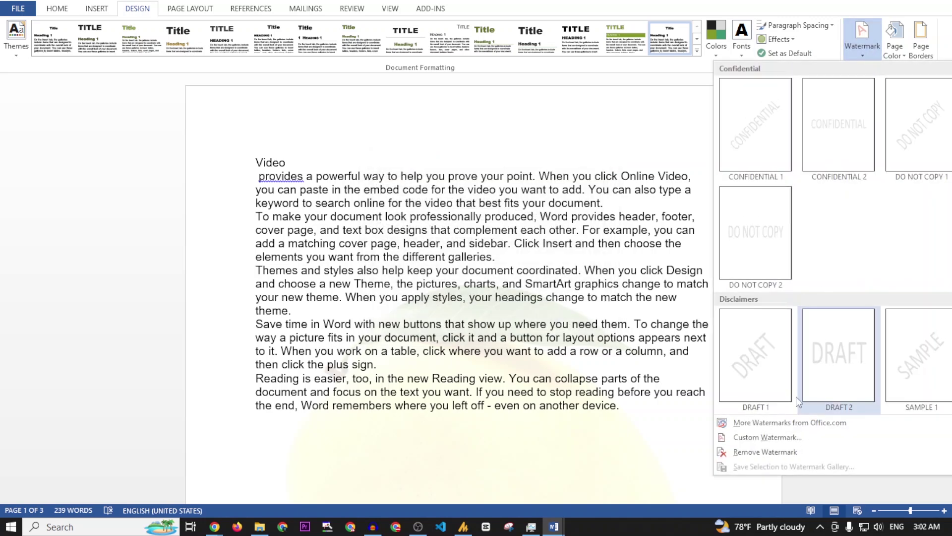
click(759, 450)
scroll(536, 376, down, 3)
scroll(535, 376, up, 3)
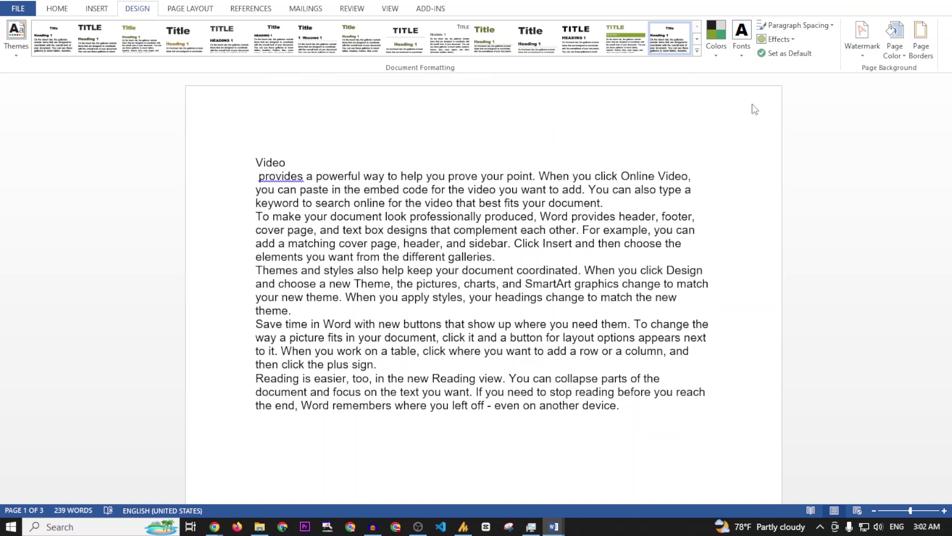
click(870, 49)
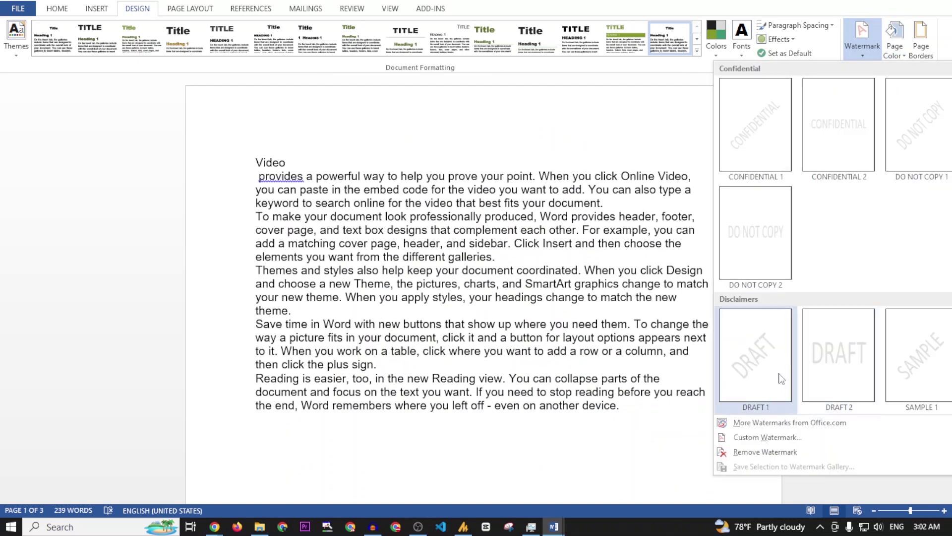
click(772, 397)
scroll(636, 418, down, 15)
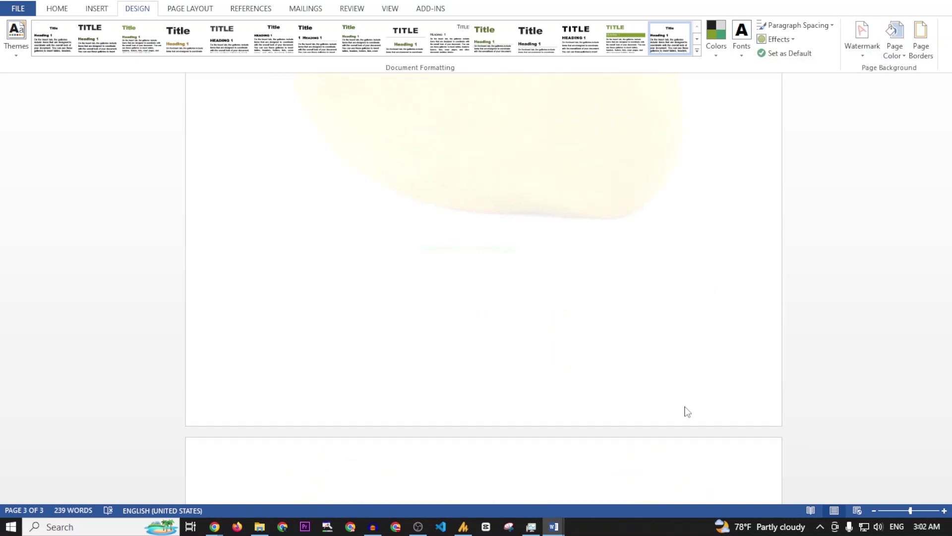
- Set the page color to a custom blue with RGB 69, 150, 187, and restore it to No Color
click(896, 56)
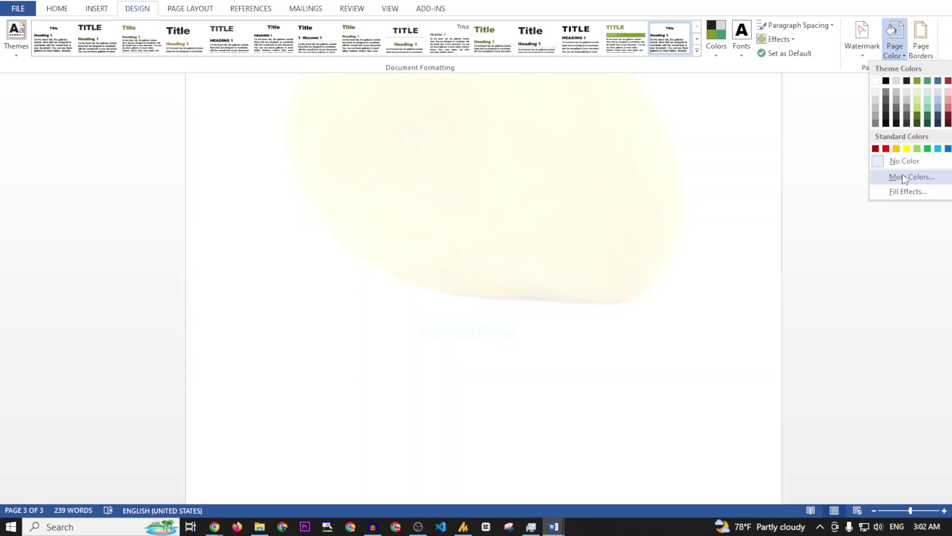
click(905, 178)
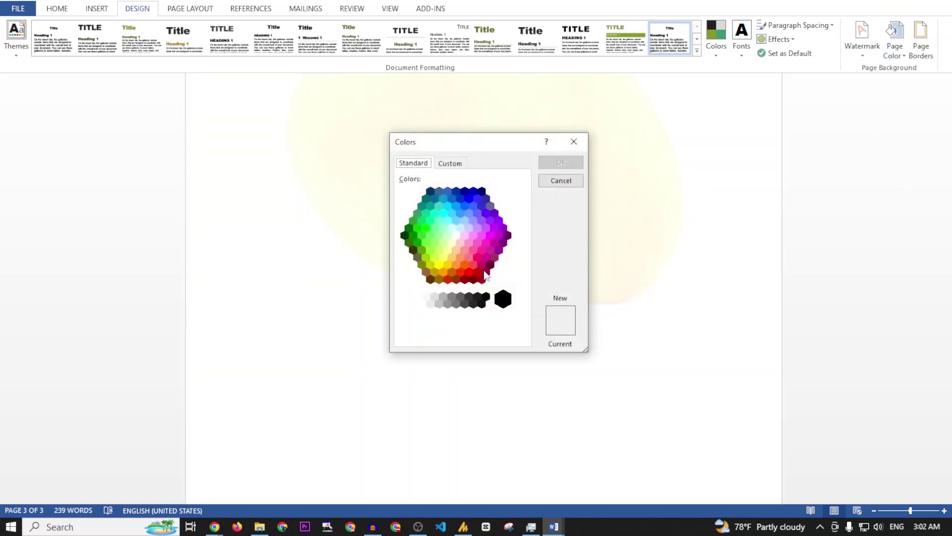
drag(519, 149, 536, 135)
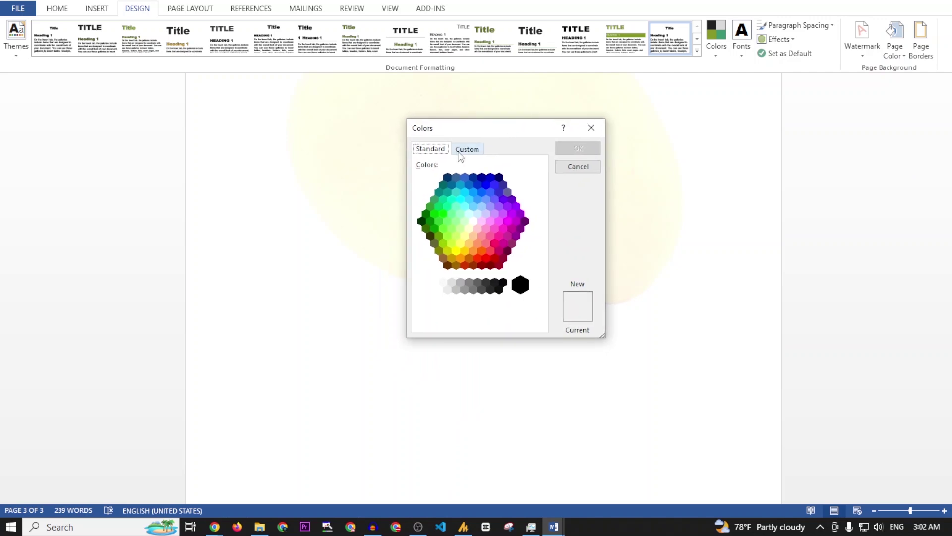
click(464, 149)
mouse_move(485, 192)
mouse_down()
mouse_move(453, 191)
mouse_move(476, 182)
mouse_up()
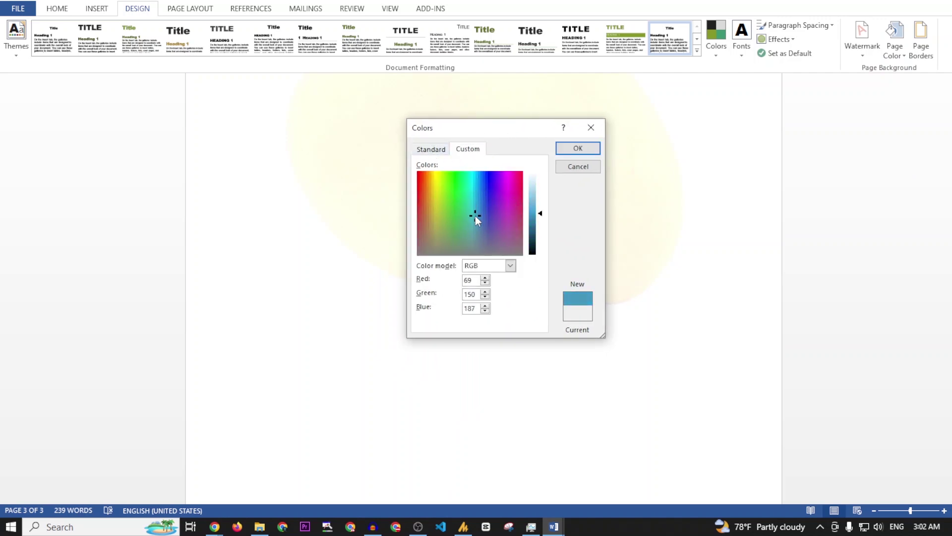
click(578, 148)
click(896, 49)
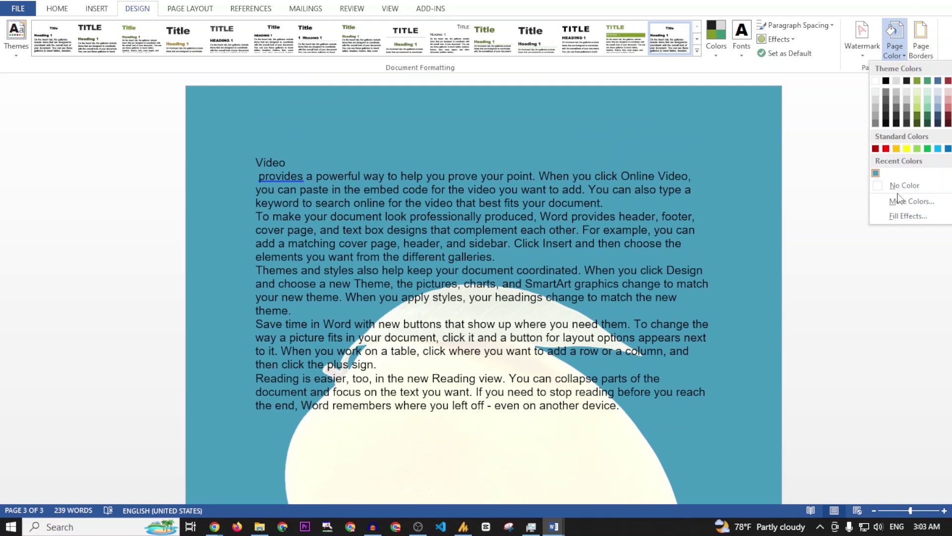
click(899, 181)
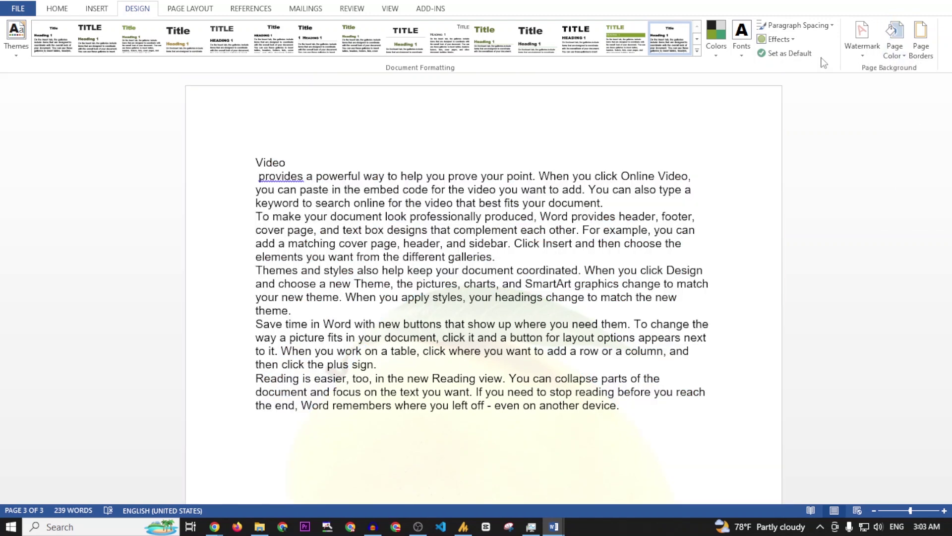
- Review the gradient, texture, pattern and picture fill effects available for the page background
click(895, 47)
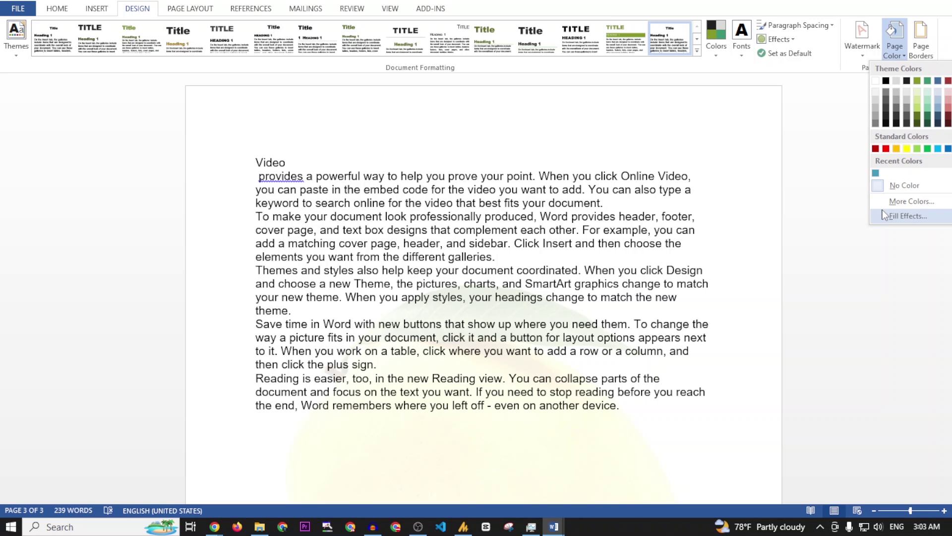
click(912, 218)
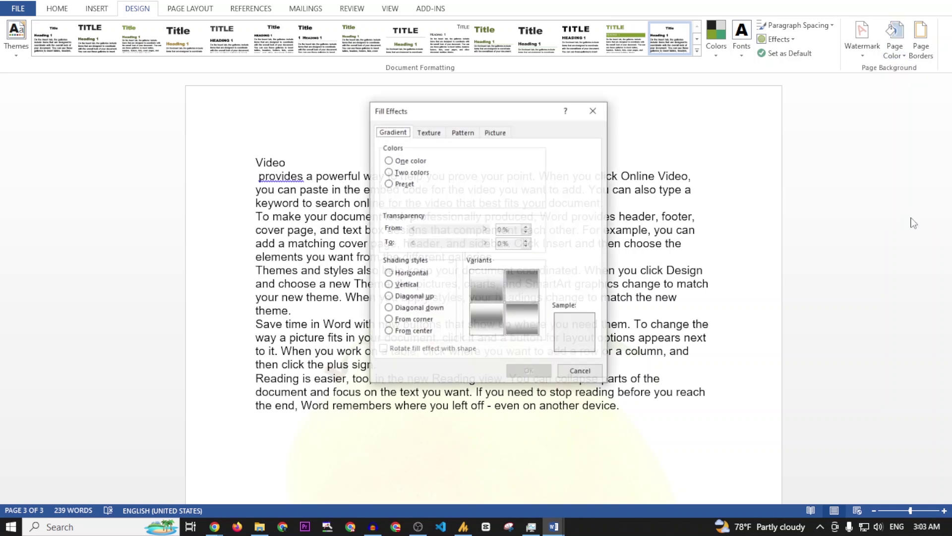
click(429, 134)
click(495, 132)
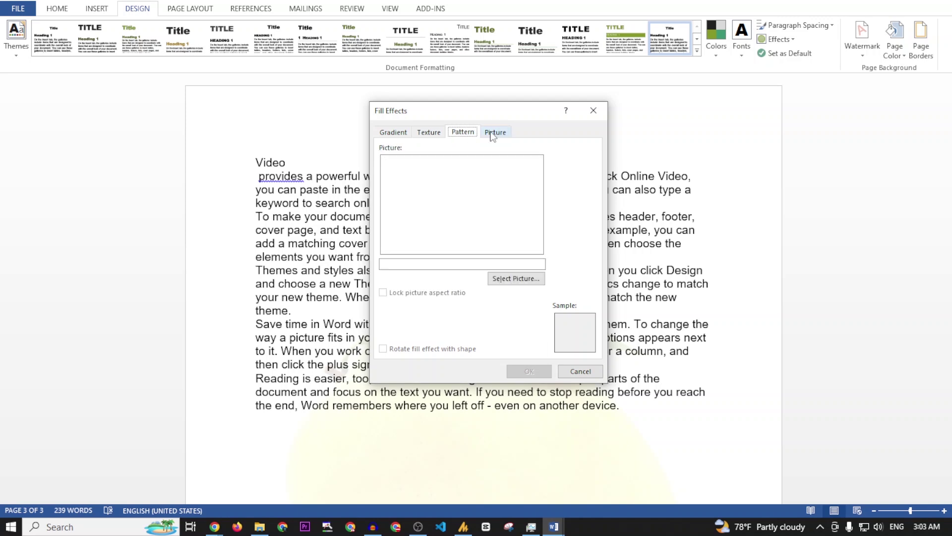
click(463, 135)
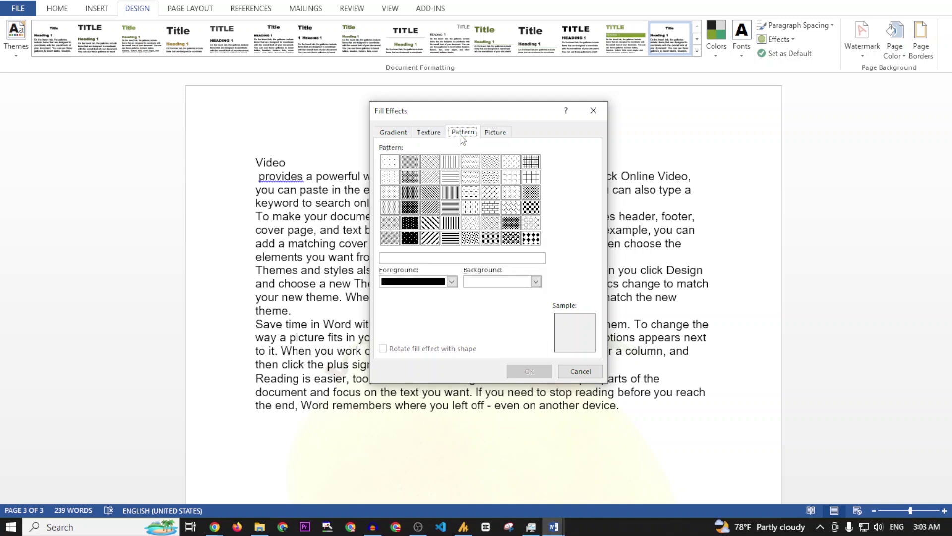
click(429, 134)
click(390, 135)
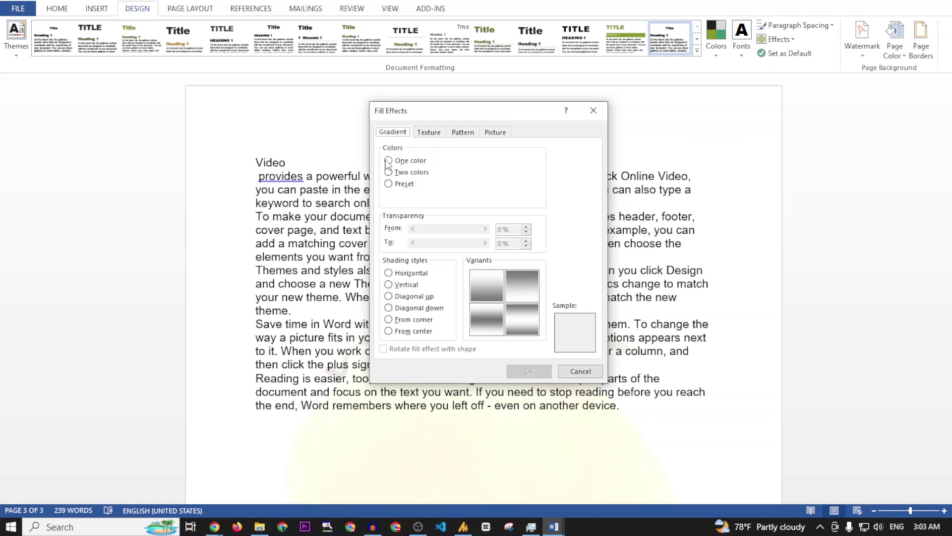
- Fill the page background with the navy, purple, red and orange preset gradient, using the first shading variant
click(389, 183)
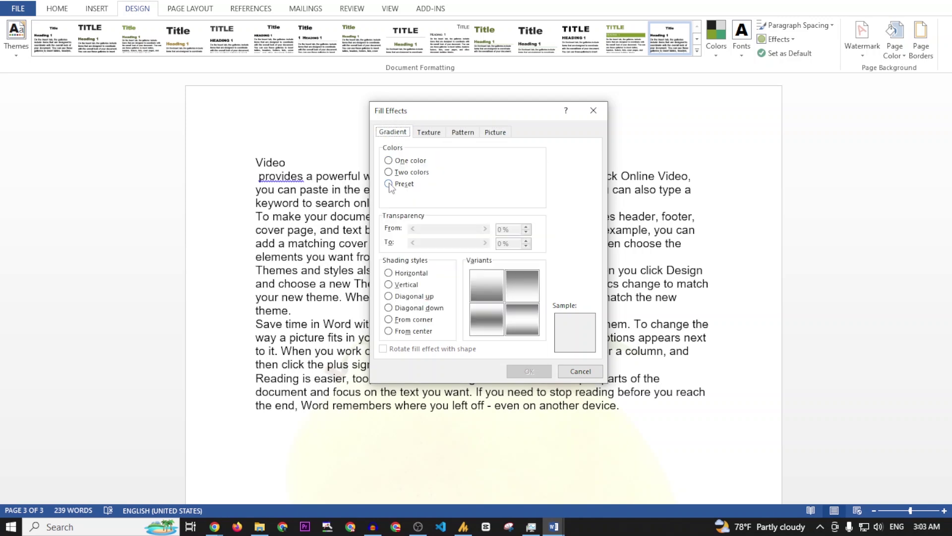
click(485, 323)
click(495, 283)
click(529, 371)
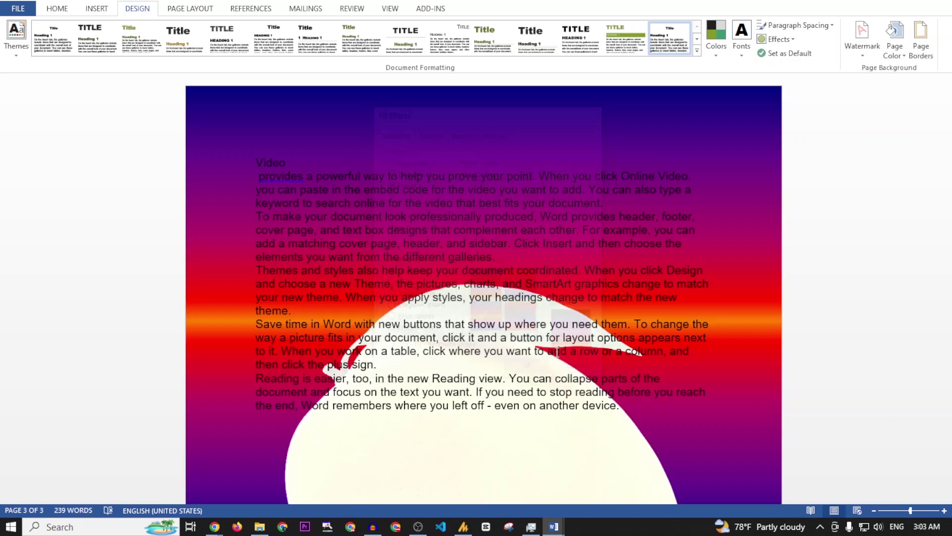
scroll(531, 293, down, 3)
scroll(531, 295, down, 5)
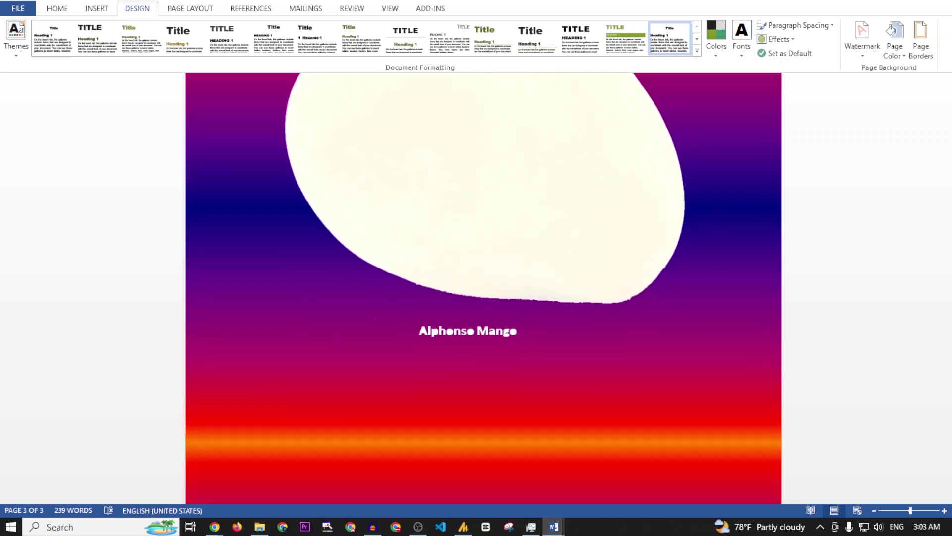
click(921, 39)
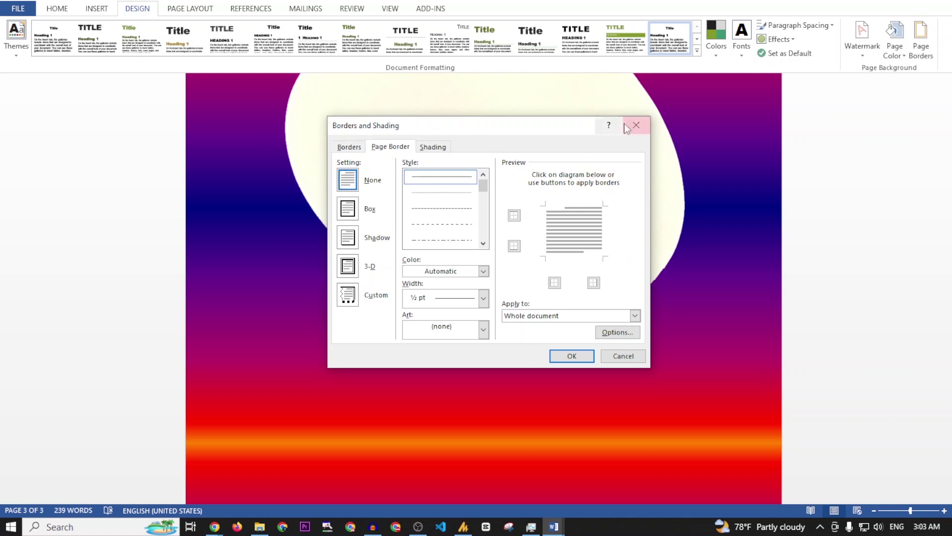
click(634, 124)
- Replace the gradient page background with the Woven mat texture and check it across the pages
click(895, 39)
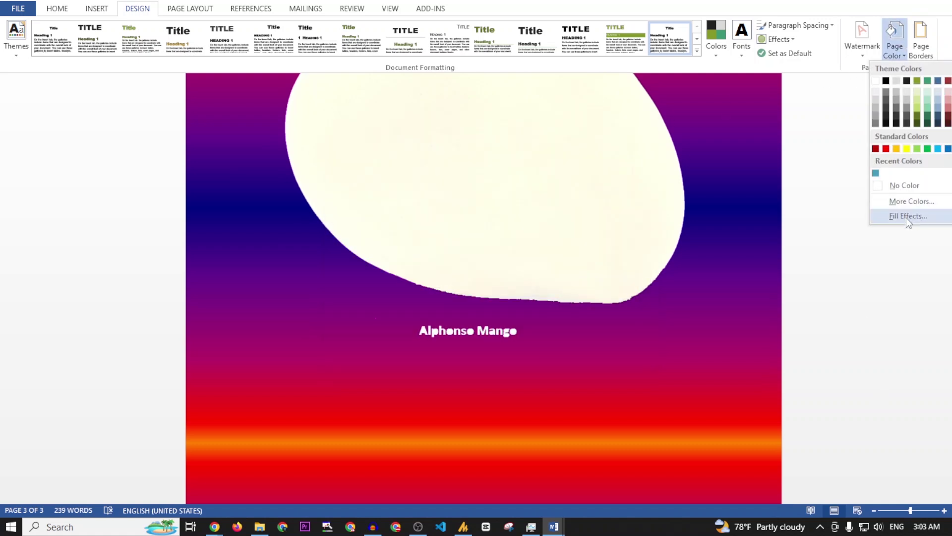
click(907, 214)
click(428, 133)
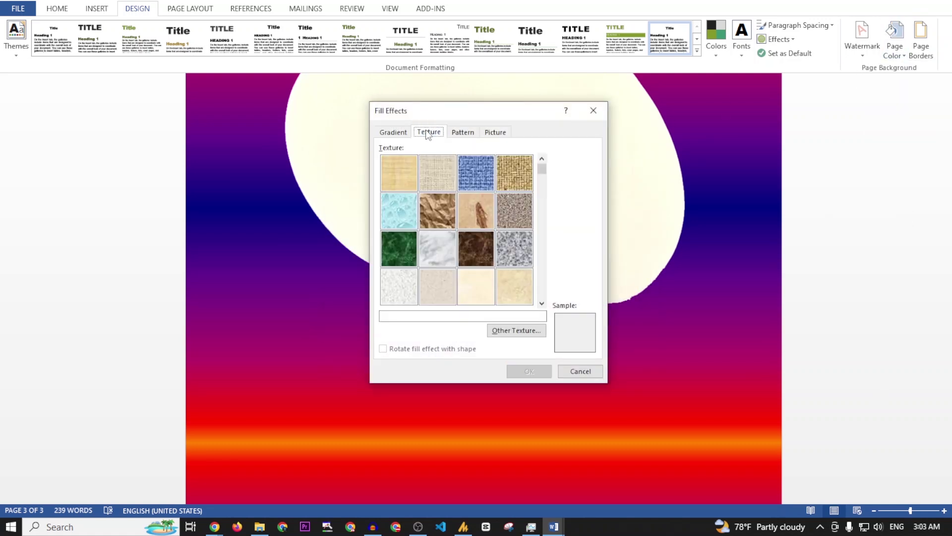
click(523, 169)
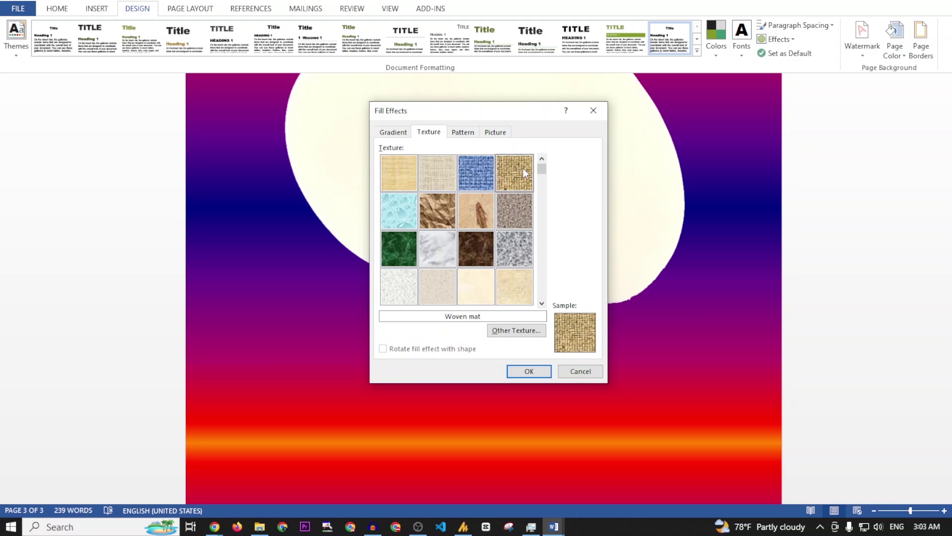
click(531, 371)
scroll(559, 274, down, 10)
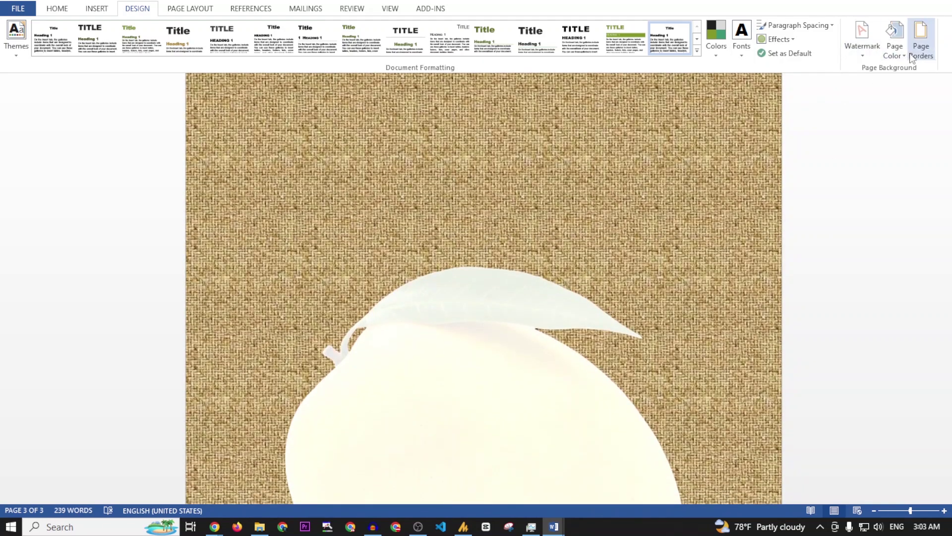
- Change the page background to the Large confetti pattern in light orange on orange
click(895, 50)
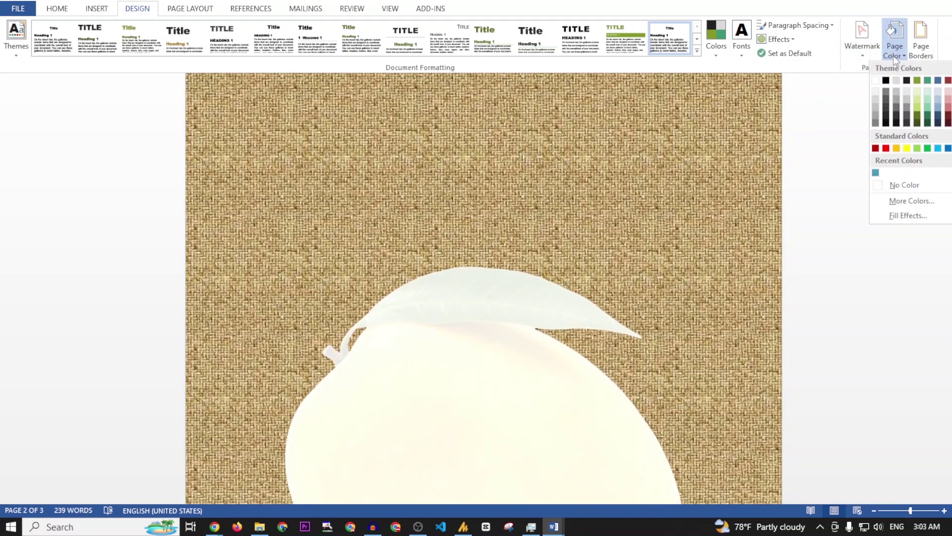
click(906, 215)
click(463, 132)
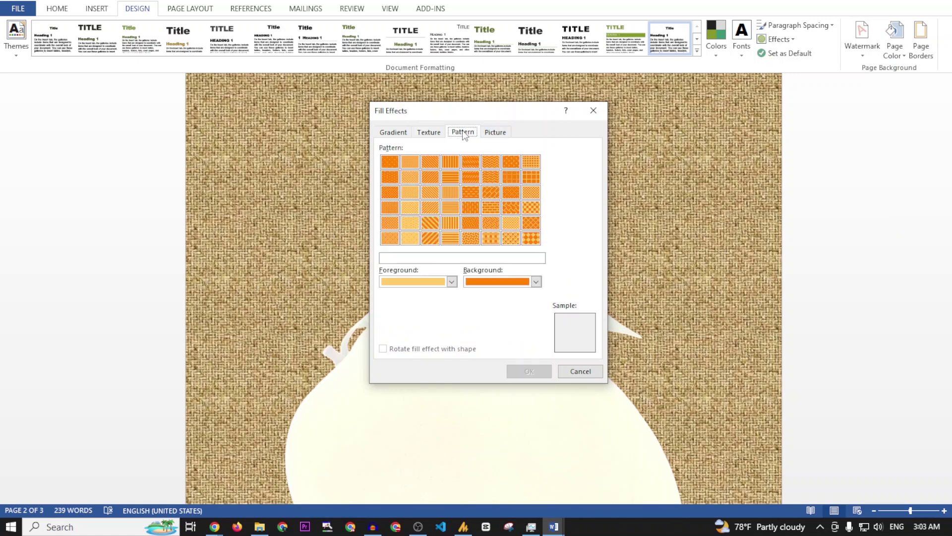
click(471, 238)
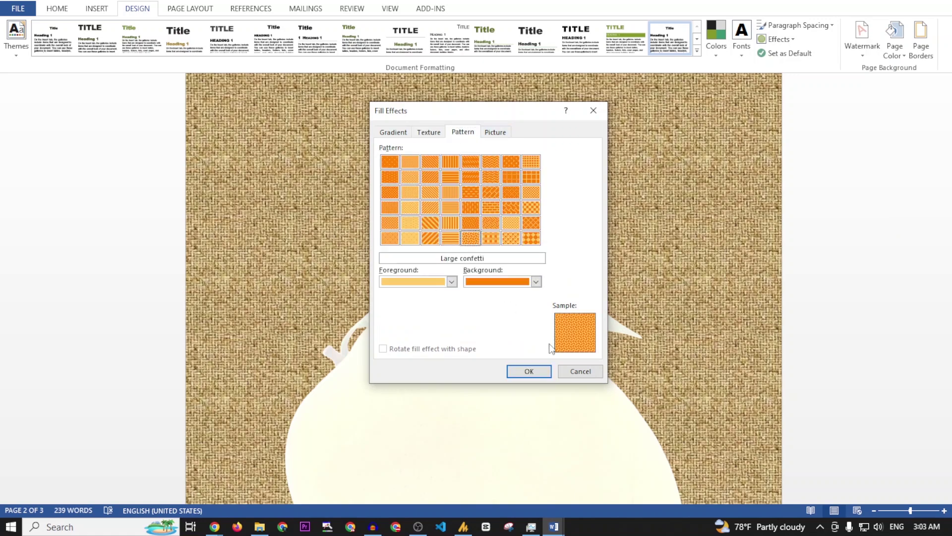
click(536, 372)
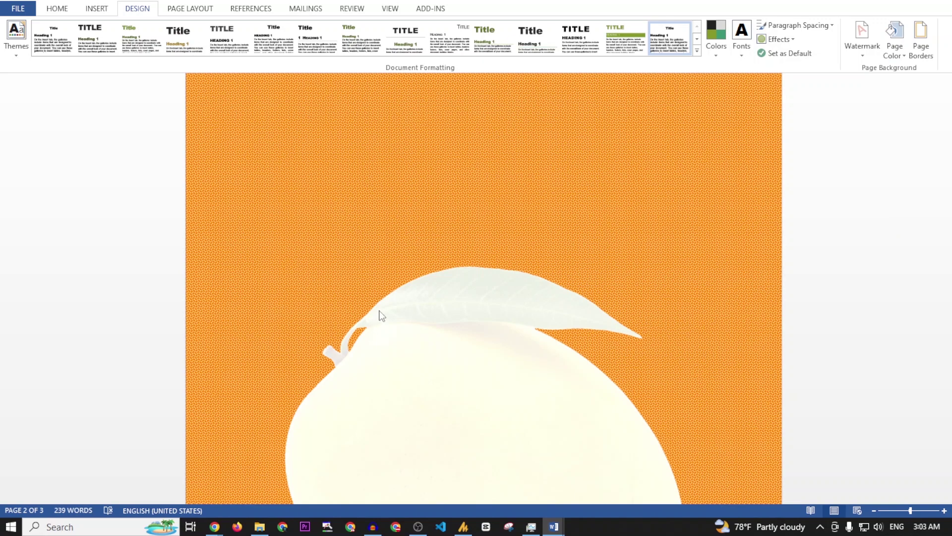
click(894, 43)
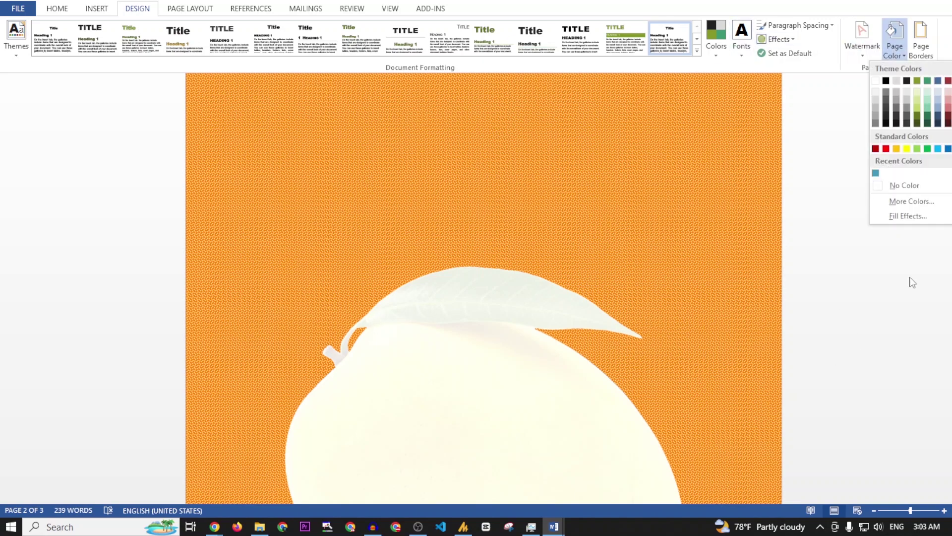
click(897, 203)
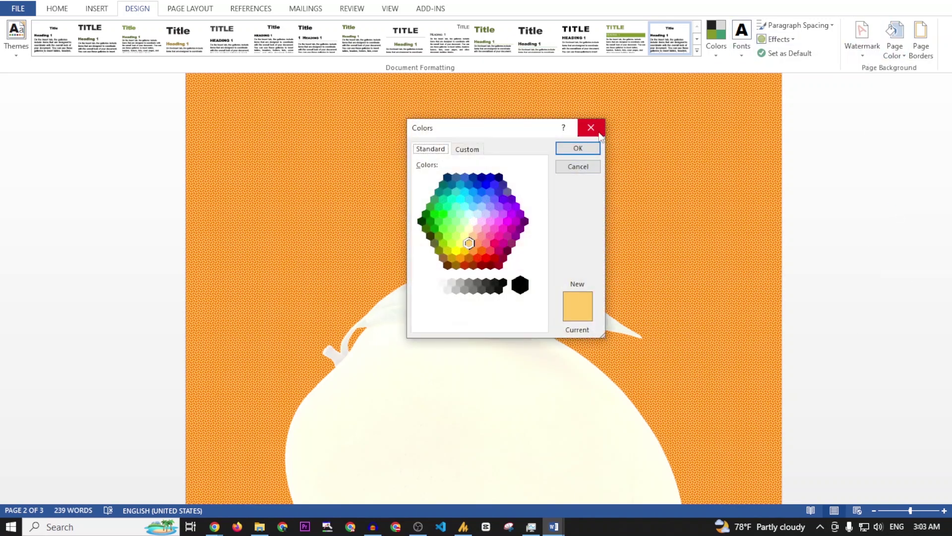
click(589, 128)
- Start a picture fill for the page background and search Bing images for "tree"
click(888, 54)
click(903, 211)
click(496, 131)
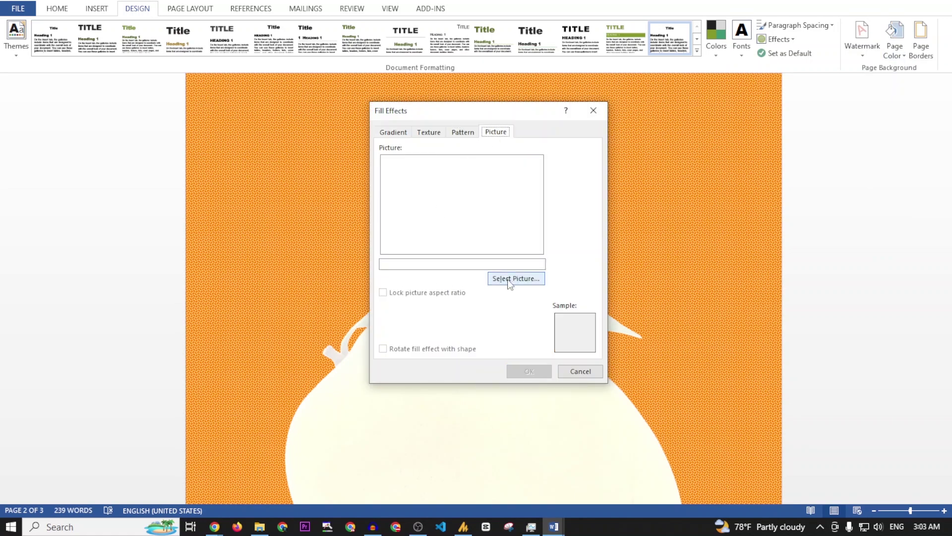
click(510, 279)
click(571, 230)
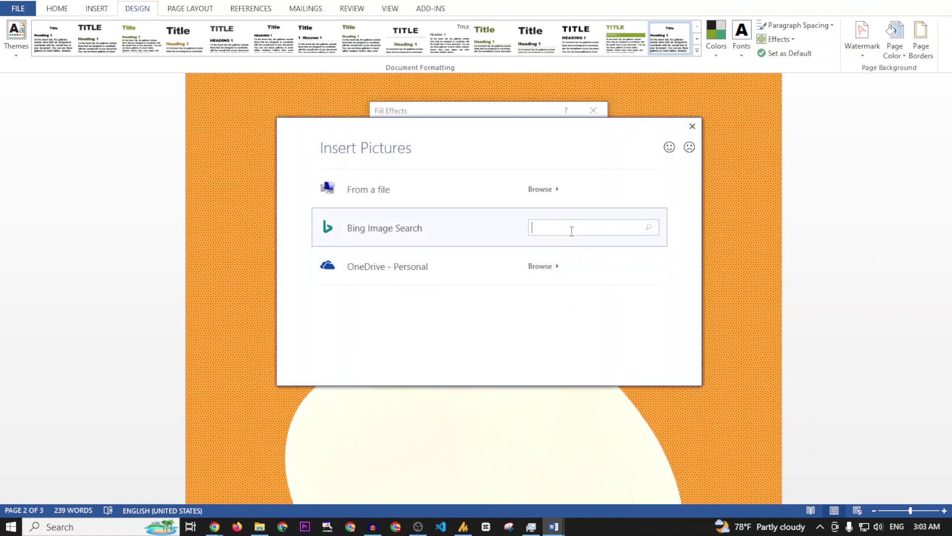
text(tree)
click(650, 228)
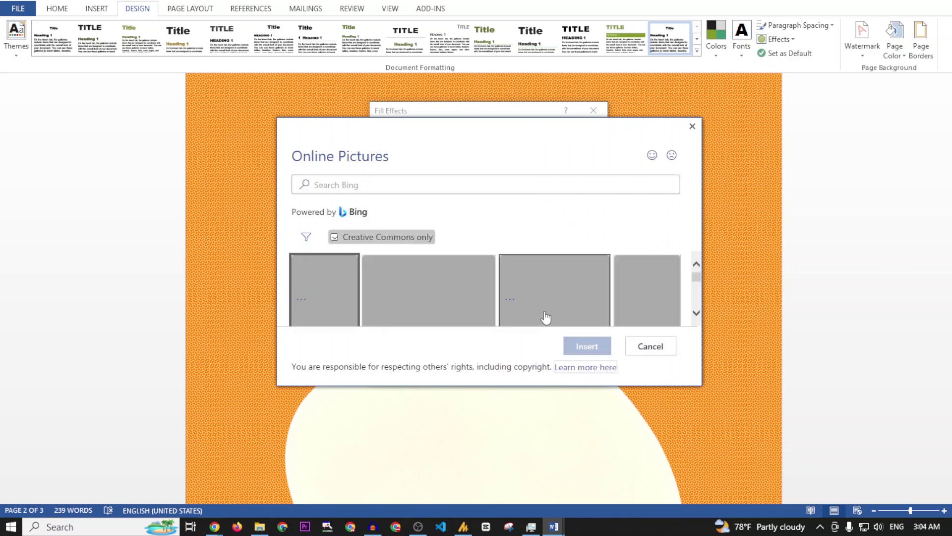
- Insert the picture of the broad green tree as the page background and check it on the pages
scroll(491, 300, down, 1)
click(560, 290)
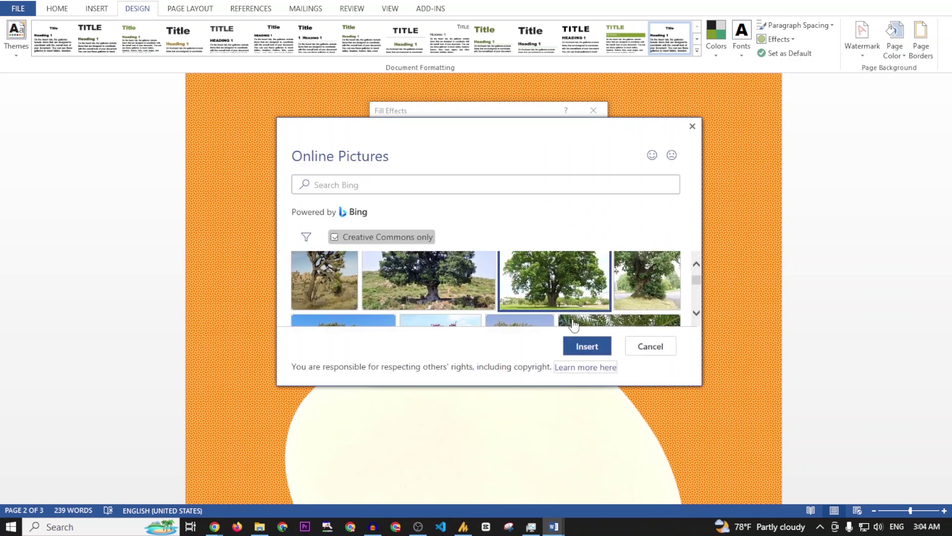
click(585, 346)
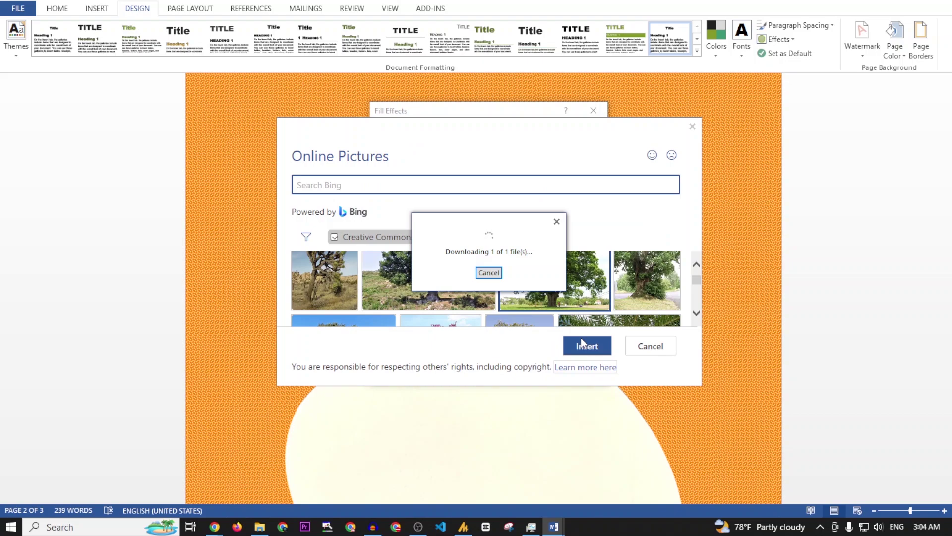
click(530, 372)
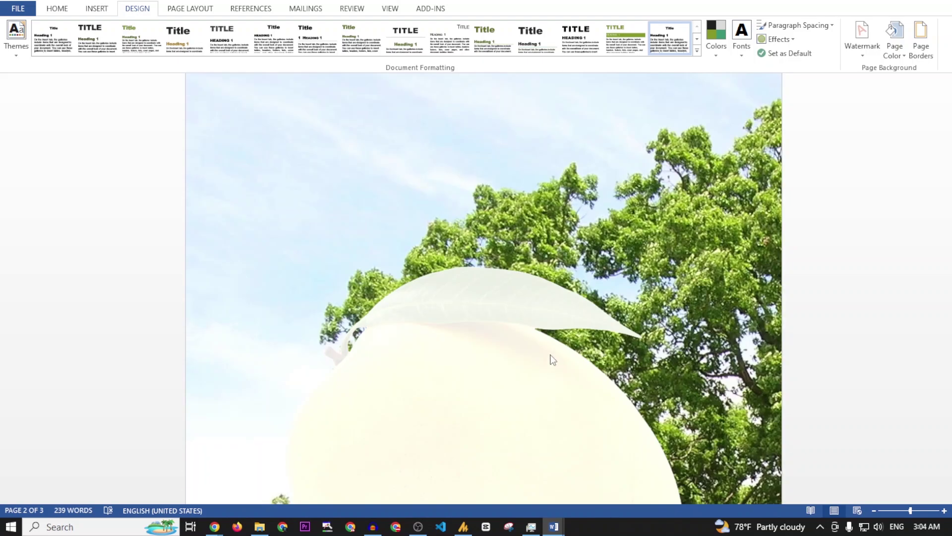
scroll(621, 333, down, 10)
scroll(621, 333, up, 5)
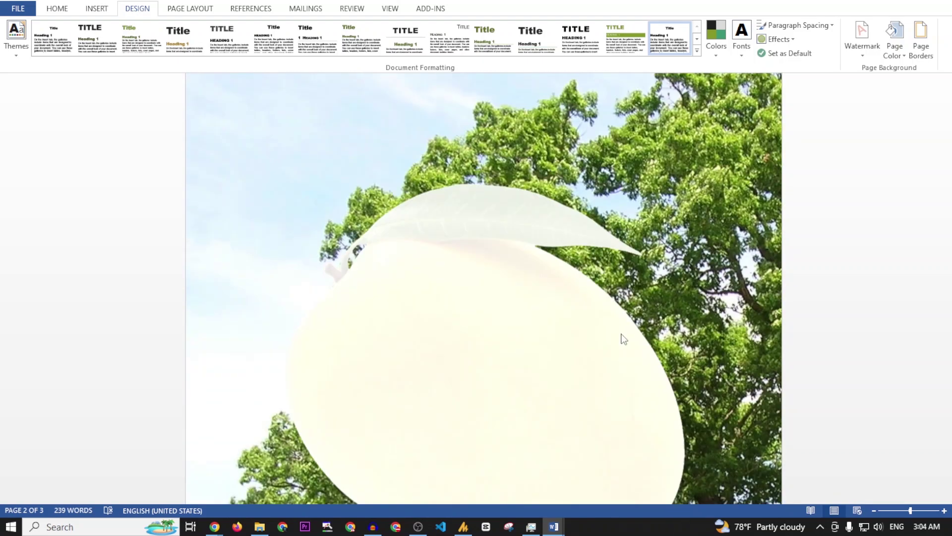
- Remove the mango watermark from the document and check the tree background on the pages
click(862, 35)
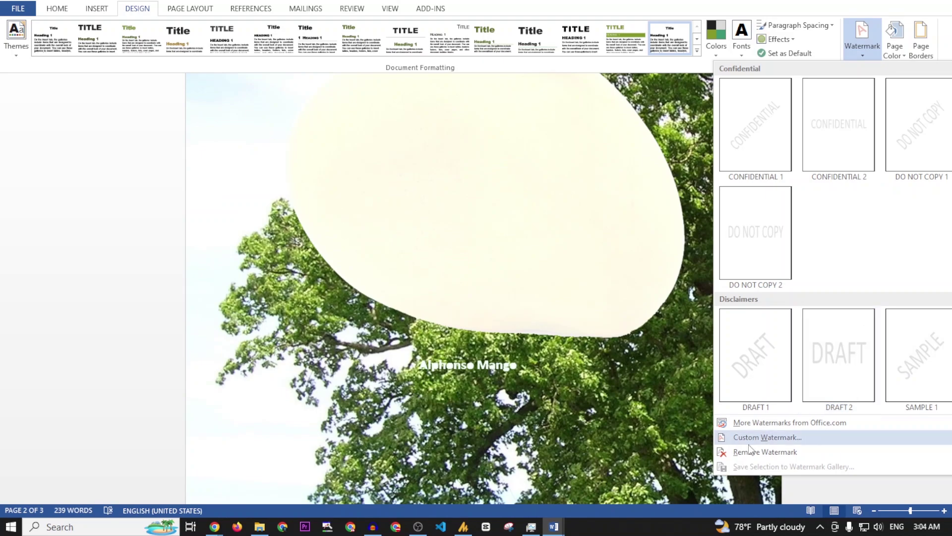
click(766, 451)
scroll(562, 362, down, 2)
scroll(562, 362, up, 3)
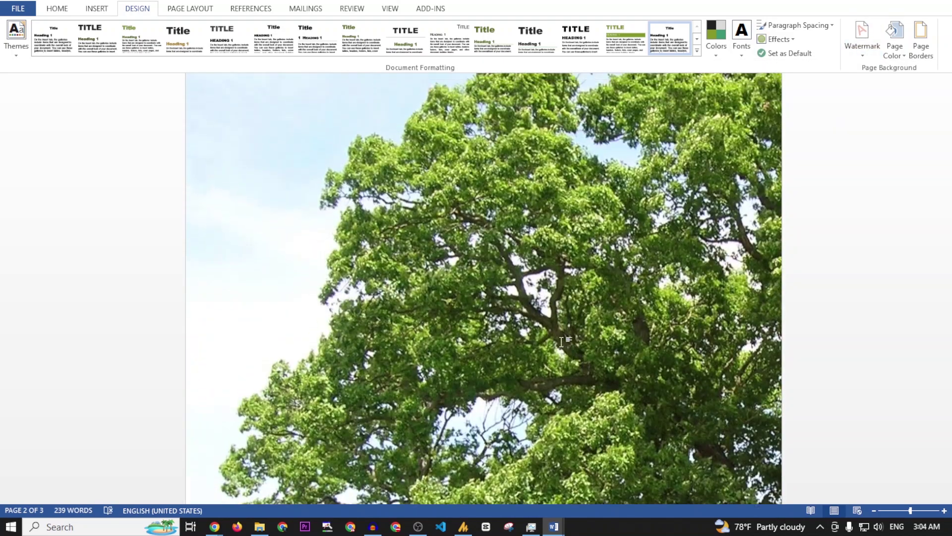
scroll(562, 347, down, 5)
scroll(562, 340, up, 5)
scroll(561, 341, up, 3)
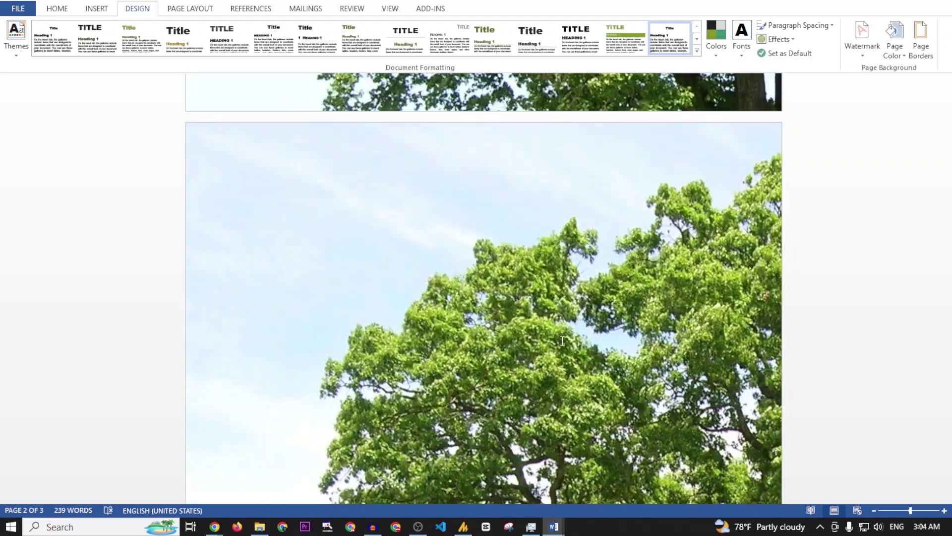
scroll(561, 340, down, 10)
scroll(562, 338, up, 3)
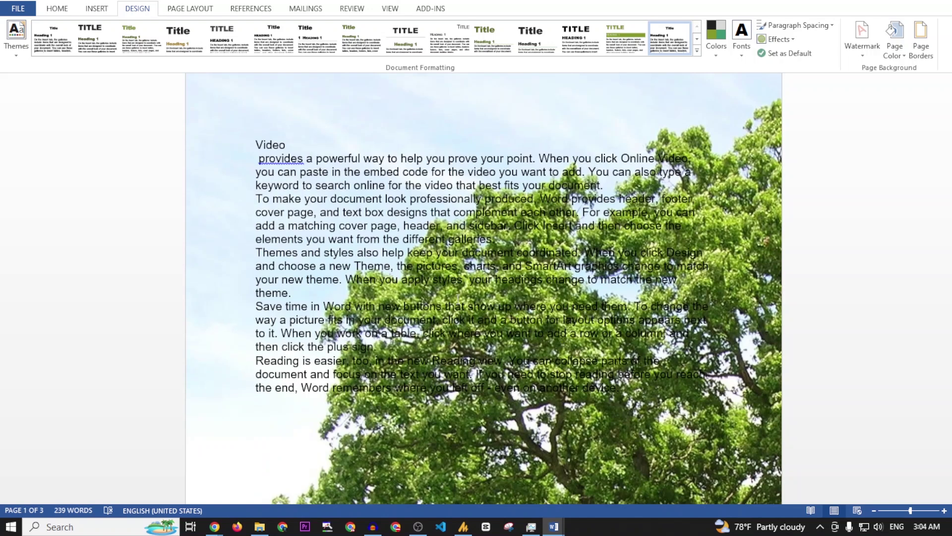
click(895, 50)
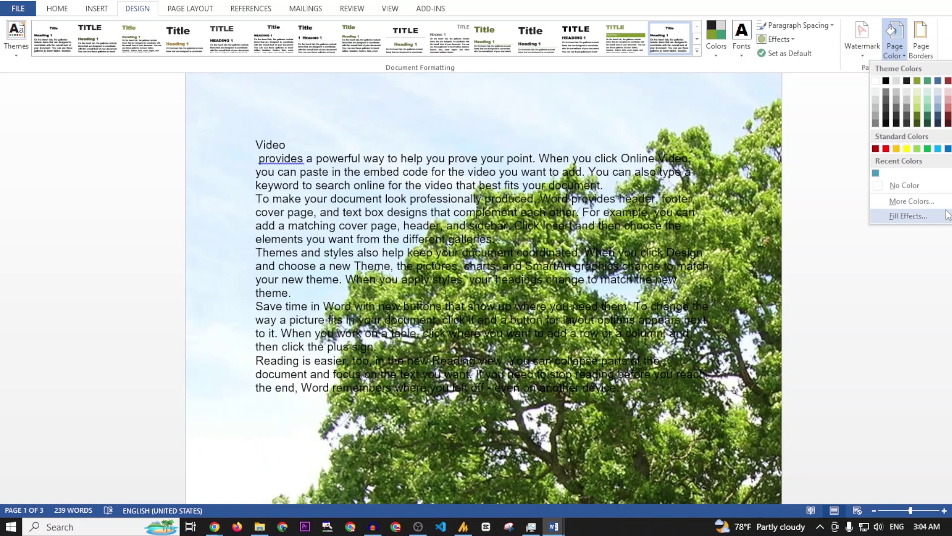
click(915, 216)
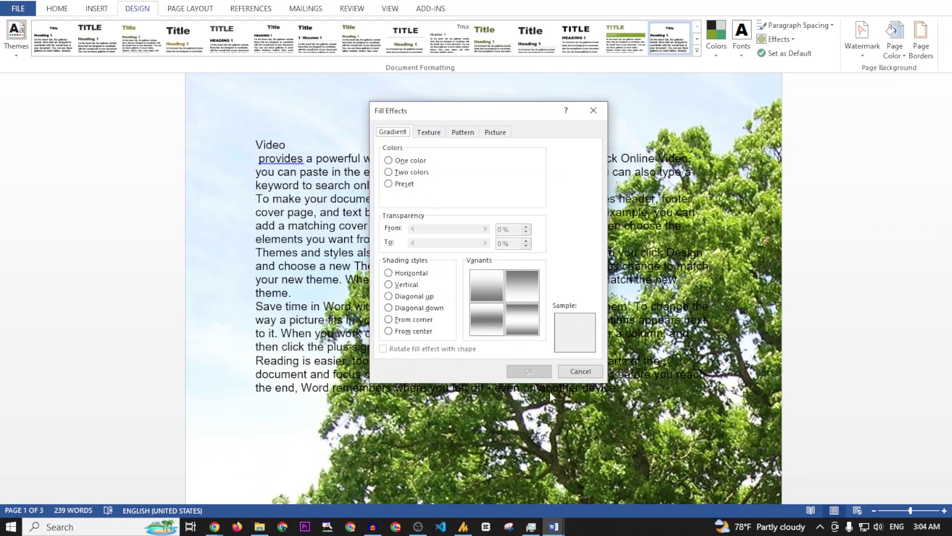
click(581, 371)
- Try a custom white page color (RGB 255, 255, 255) in place of the tree picture and check it on the pages
click(895, 50)
click(907, 202)
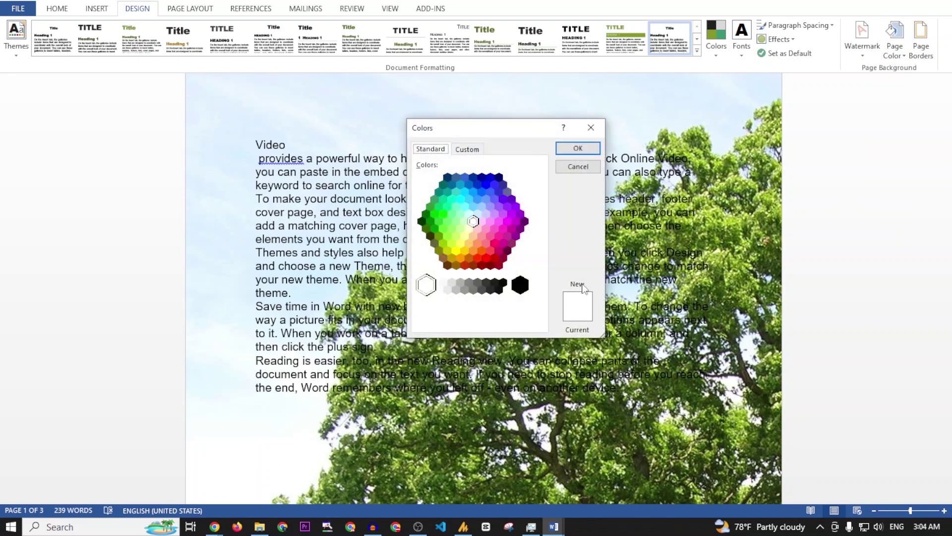
click(466, 149)
click(434, 197)
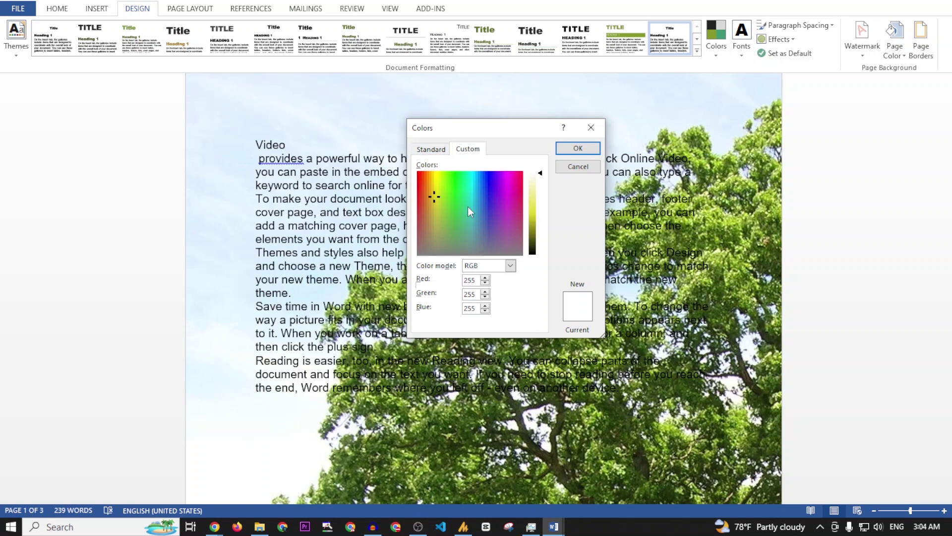
click(578, 149)
scroll(884, 184, down, 2)
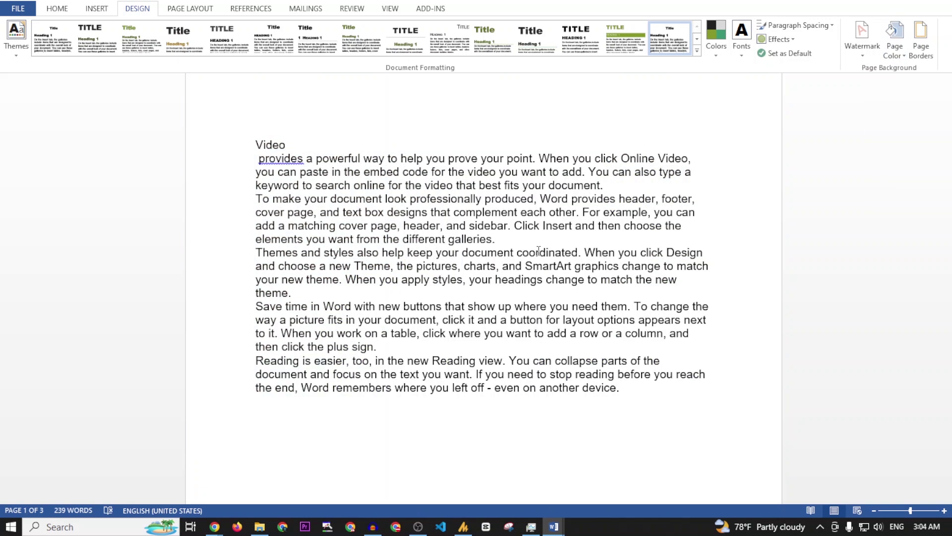
scroll(571, 248, down, 5)
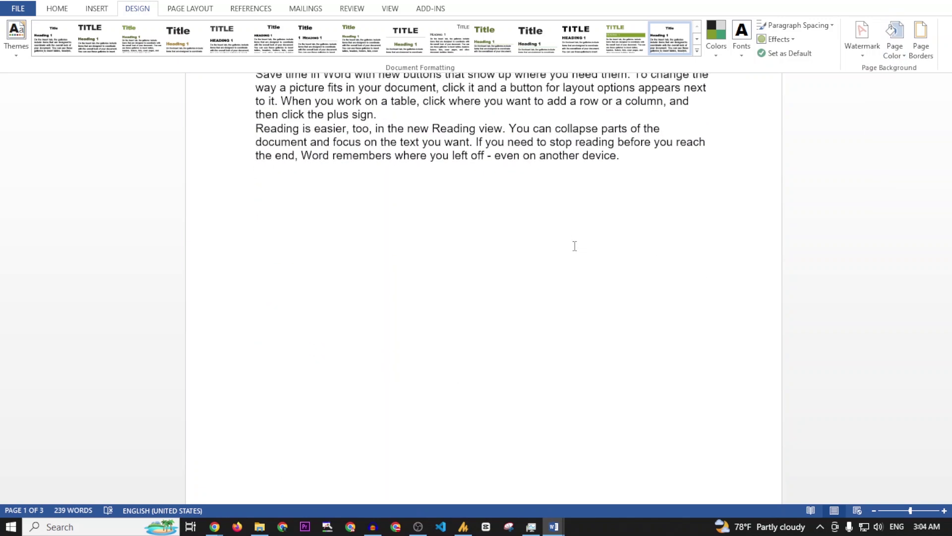
scroll(574, 245, up, 7)
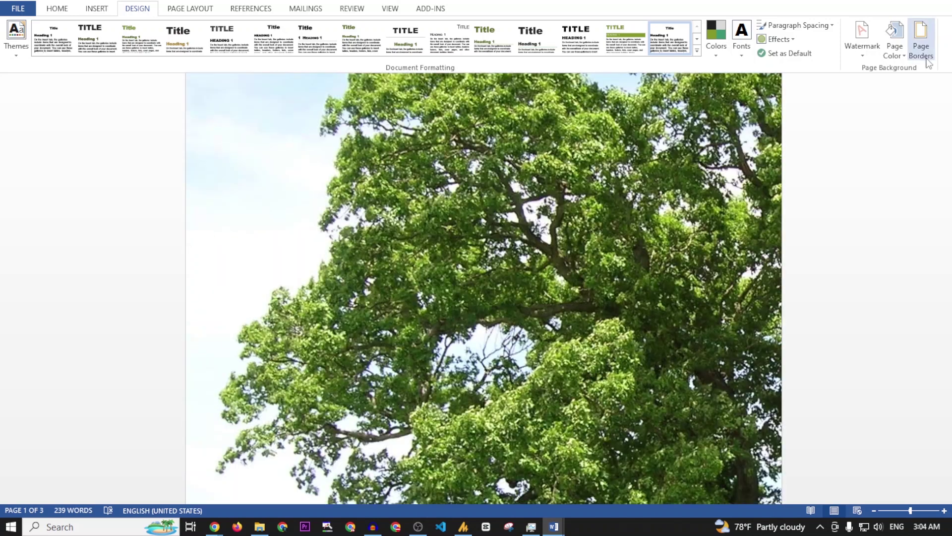
- Add a ¼ pt double wavy box border to the pages of the whole document and check it on the pages
click(924, 55)
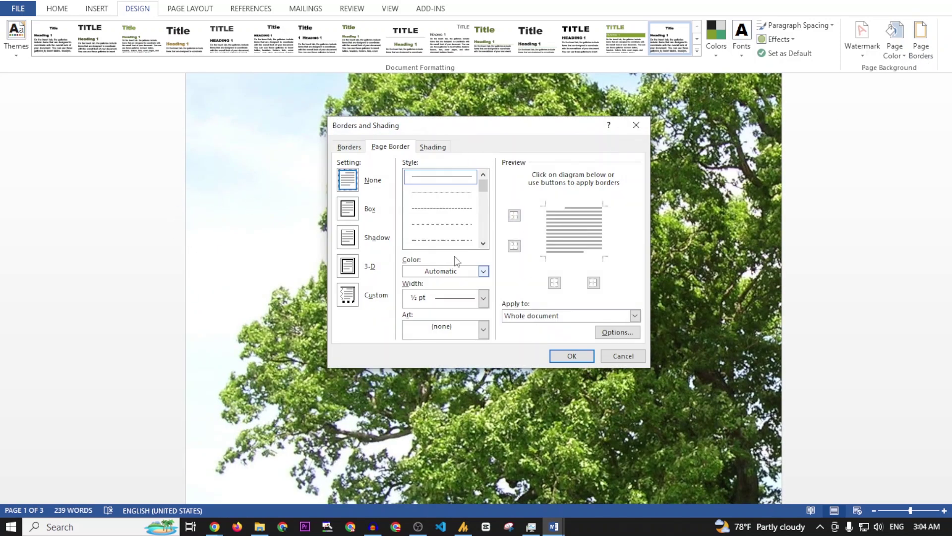
scroll(435, 234, down, 3)
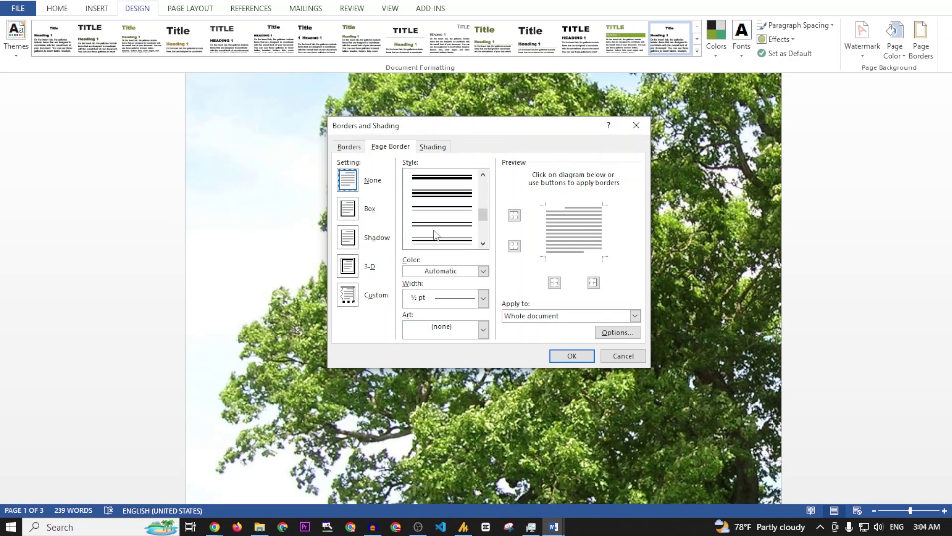
scroll(435, 235, down, 3)
click(440, 240)
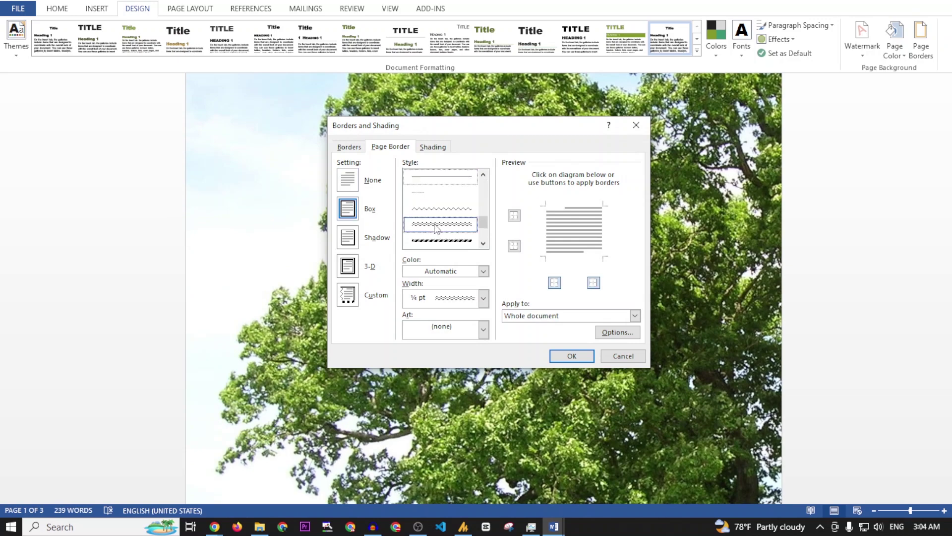
click(562, 350)
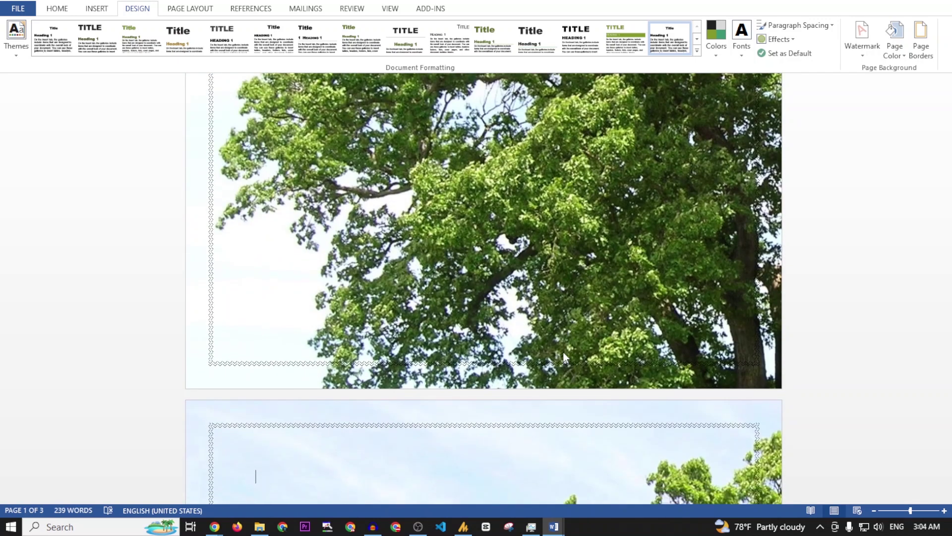
scroll(310, 386, down, 2)
scroll(199, 331, down, 2)
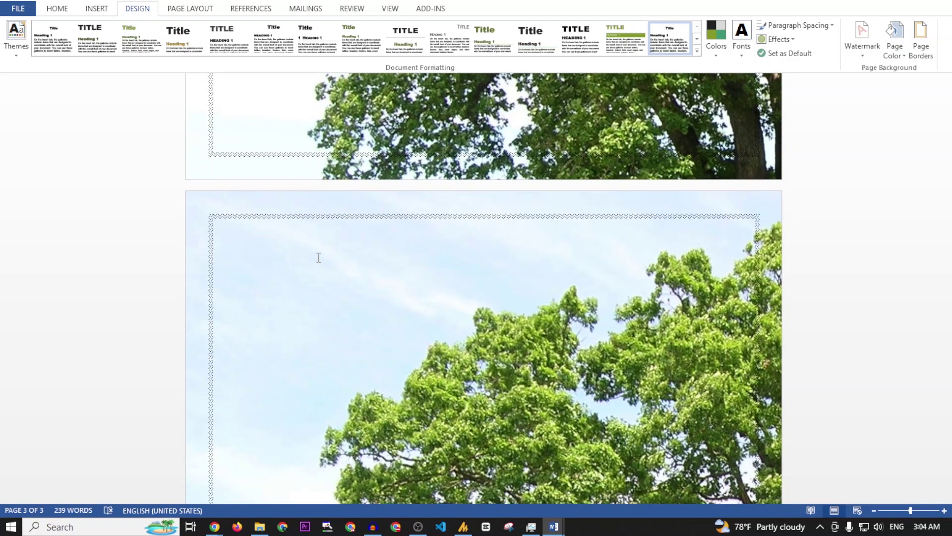
scroll(320, 258, up, 6)
- Try the Custom setting for the wavy page border, then choose the 3-D setting and color the border red
click(921, 47)
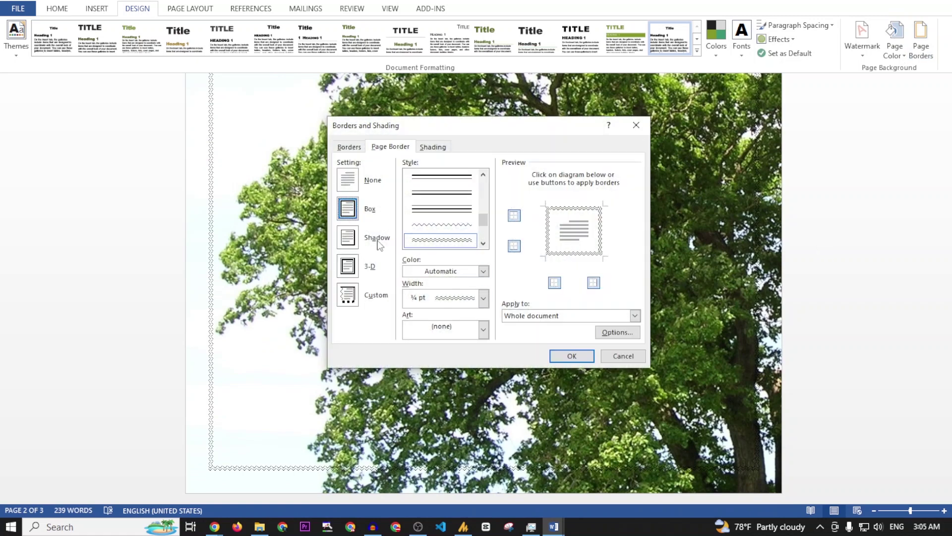
click(361, 268)
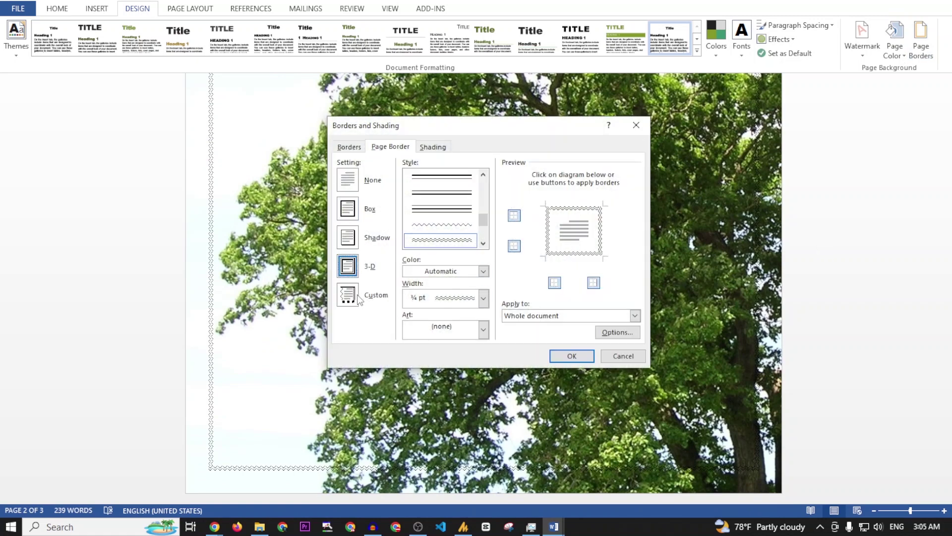
click(342, 297)
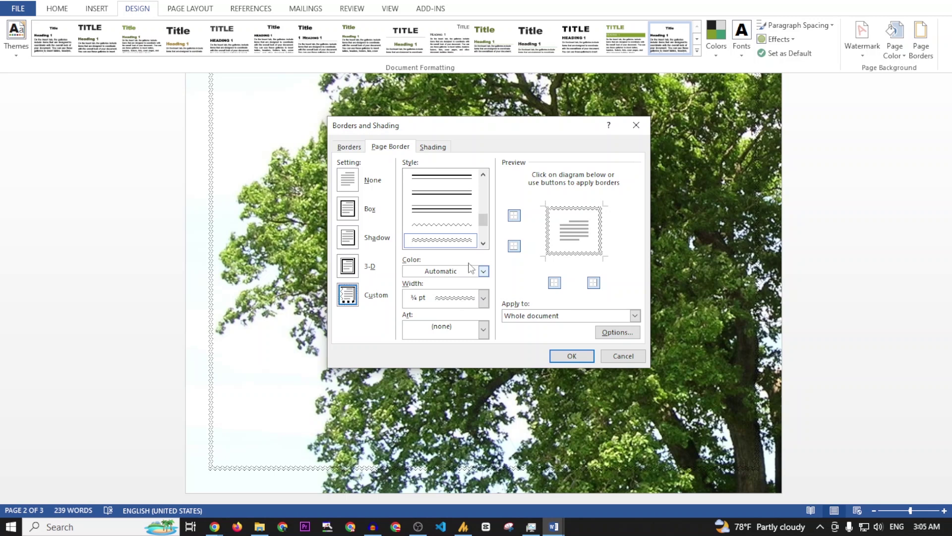
click(352, 271)
click(483, 271)
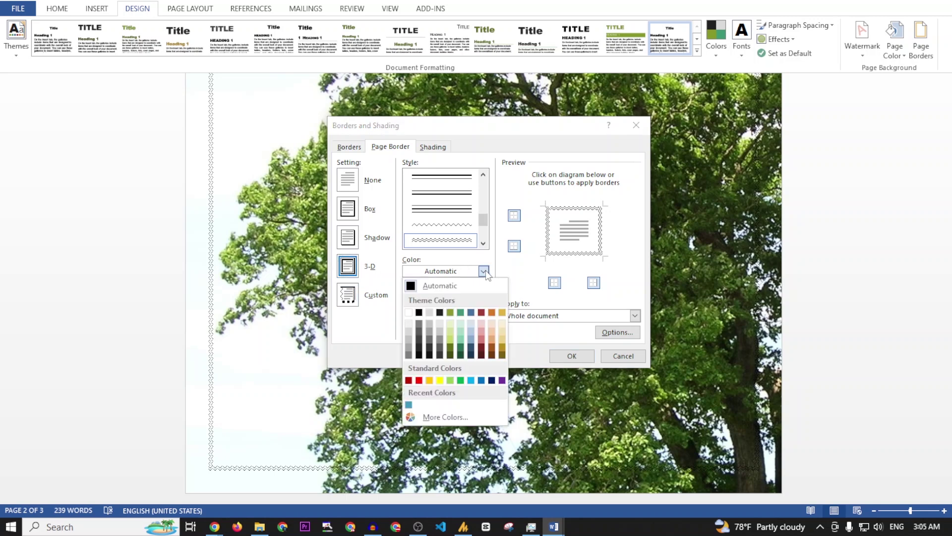
click(420, 381)
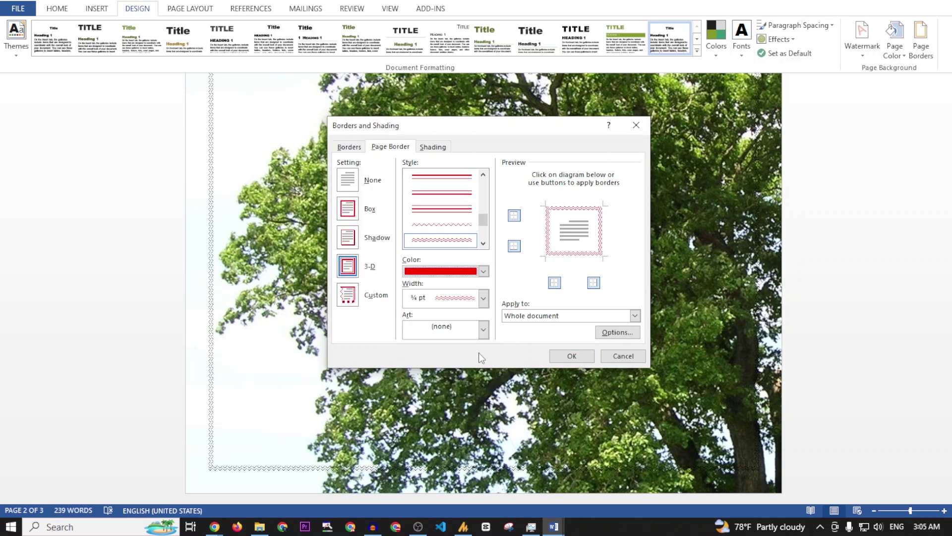
click(483, 298)
click(489, 301)
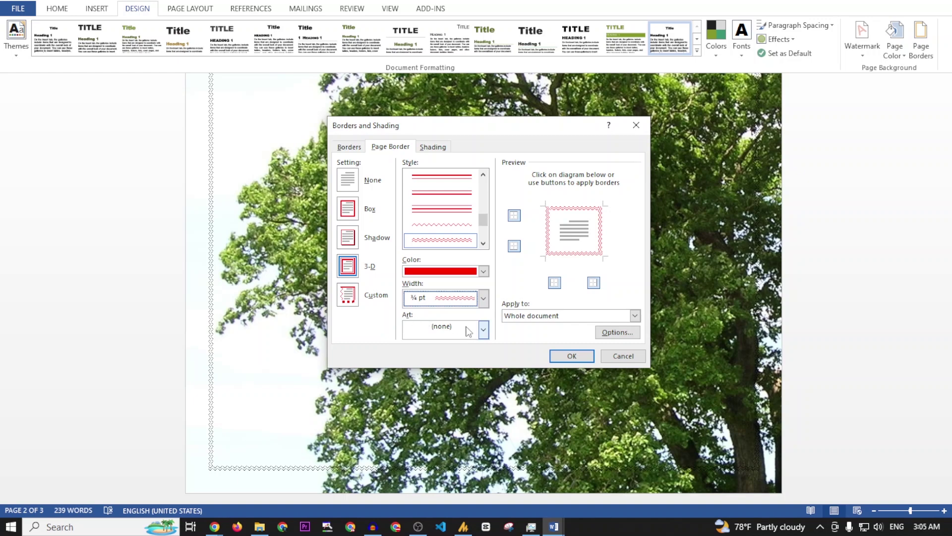
- Apply the green fir tree art as the page border for the whole document and check it on the pages
click(484, 329)
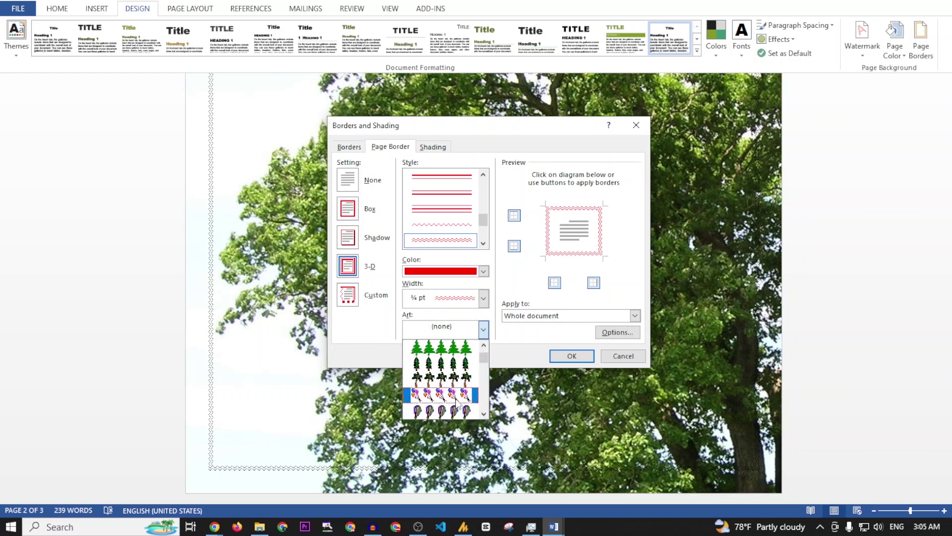
click(441, 380)
click(570, 356)
scroll(563, 354, down, 2)
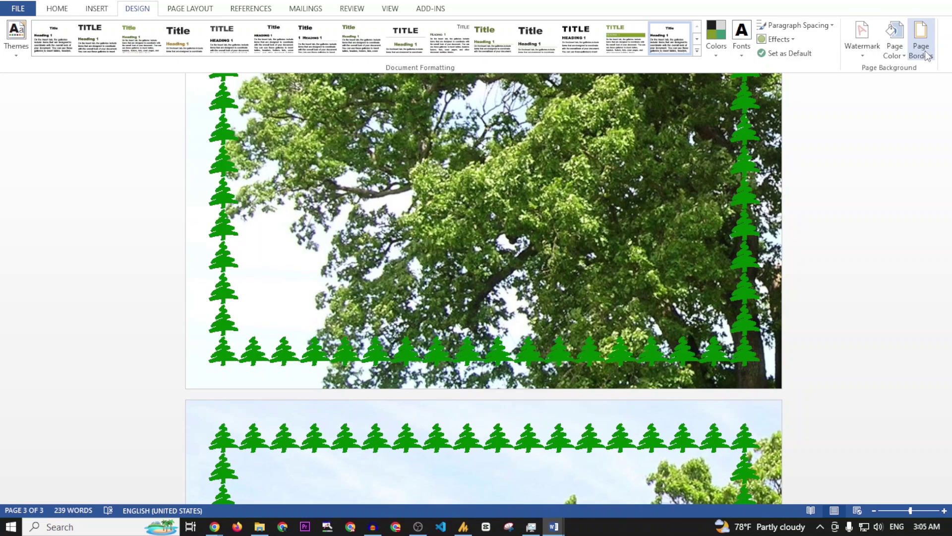
- Change the page border art to the red apples for the whole document and check it on the pages
click(927, 56)
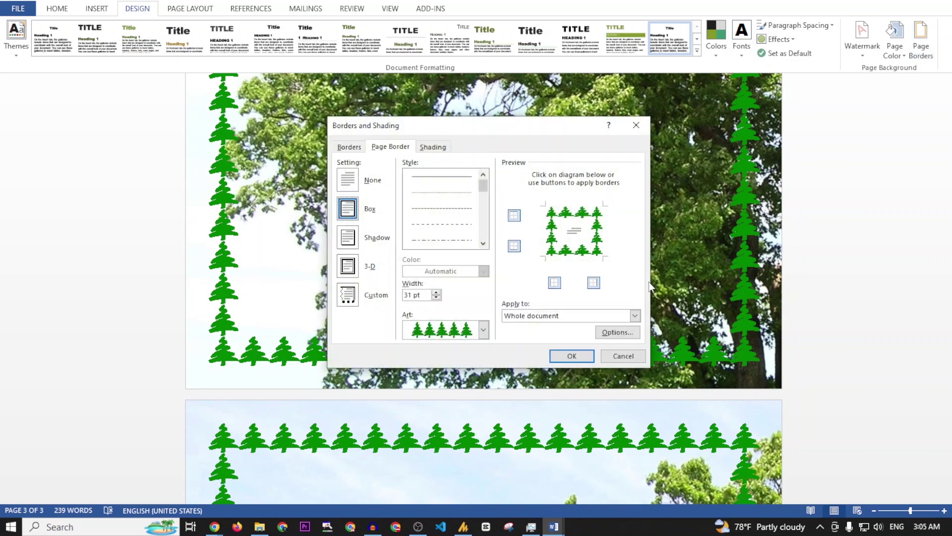
click(483, 329)
click(441, 370)
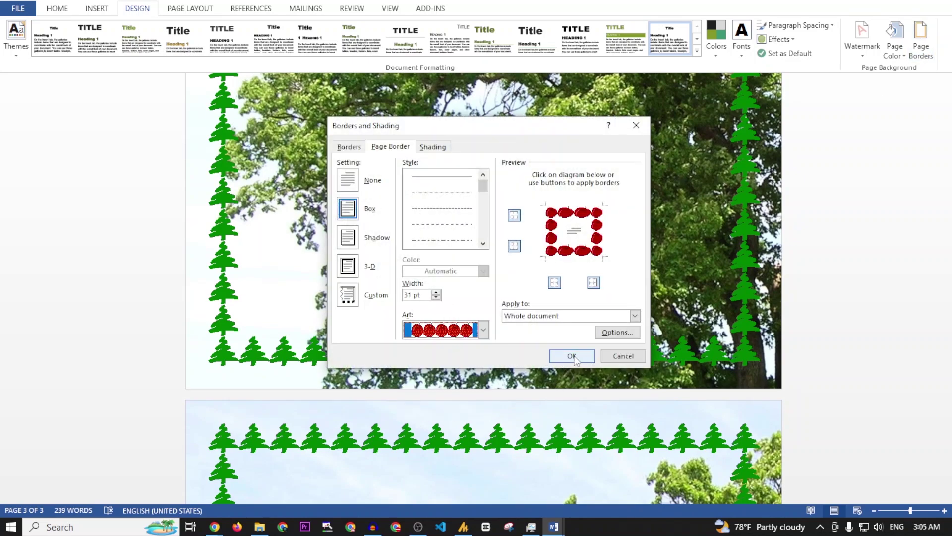
click(572, 355)
scroll(545, 387, up, 5)
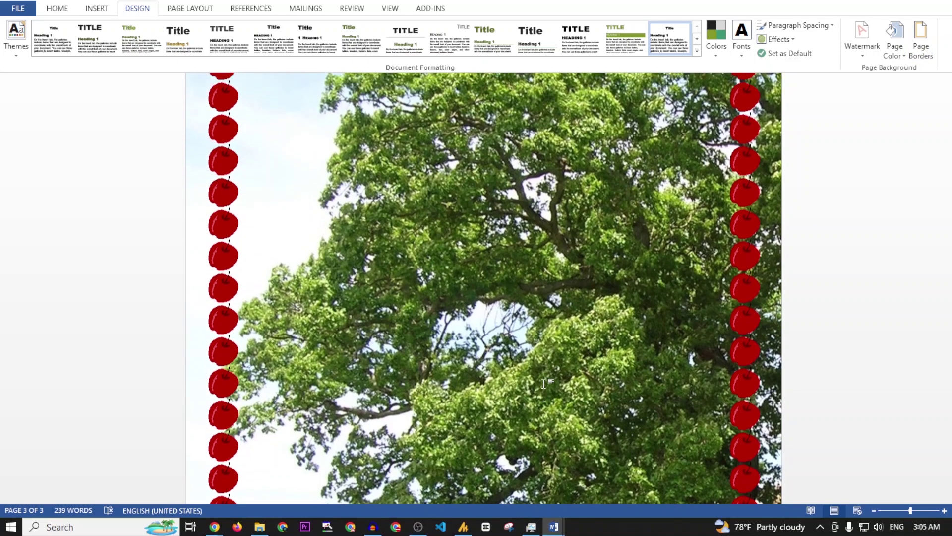
scroll(544, 381, up, 3)
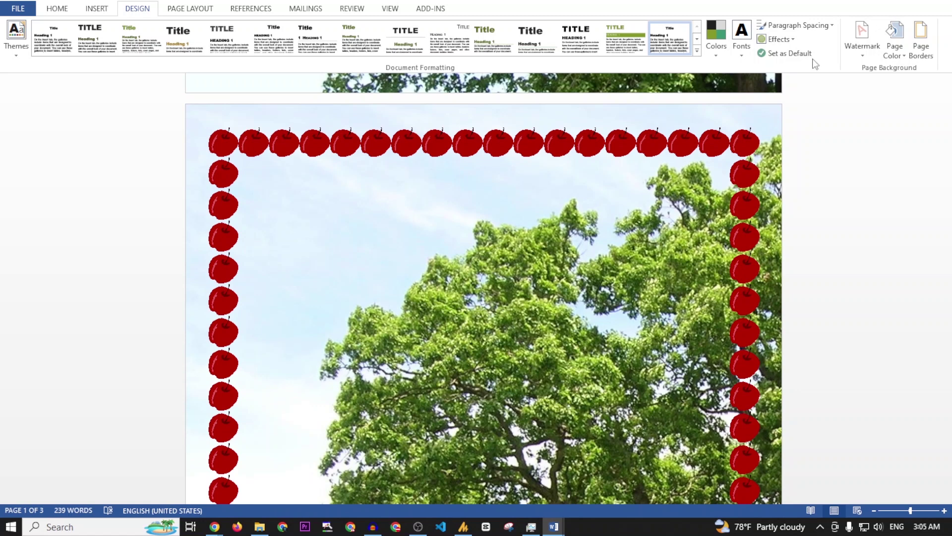